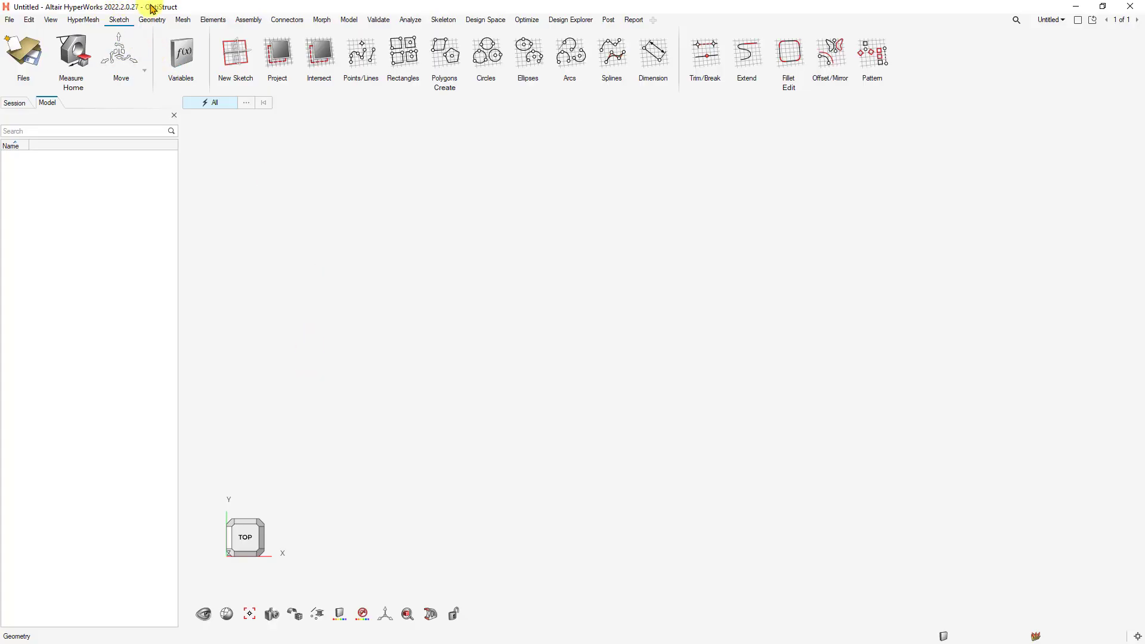
Open the file location of the HyperWorks 2022.2 shortcut listed under Altair 2022.2 in the Windows Start menu.
key(super)
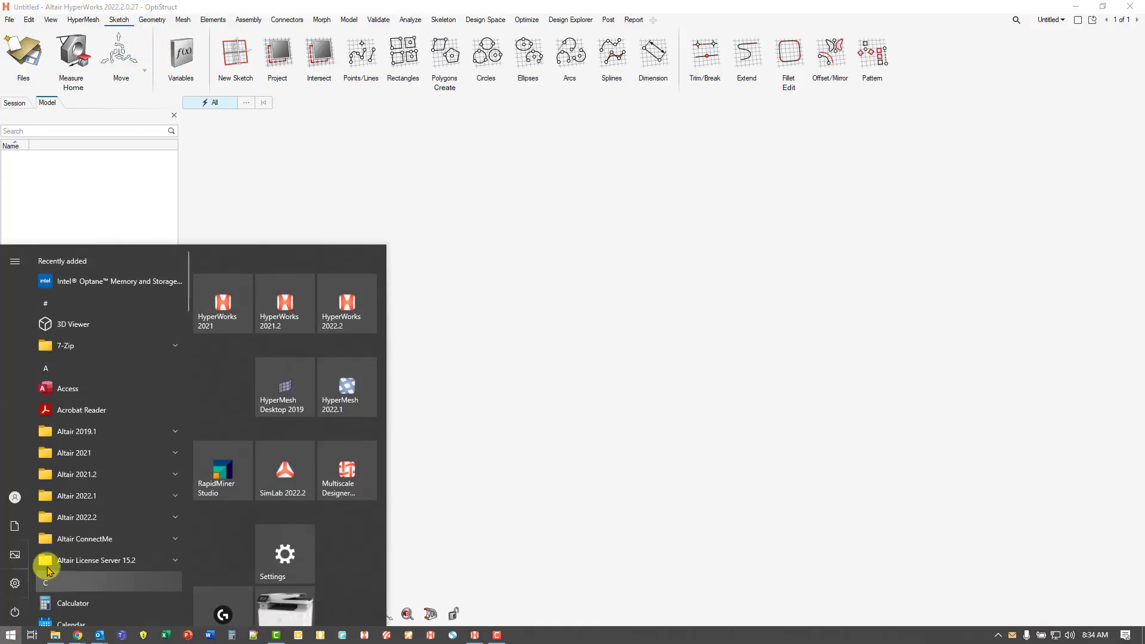
click(123, 519)
scroll(120, 477, down, 6)
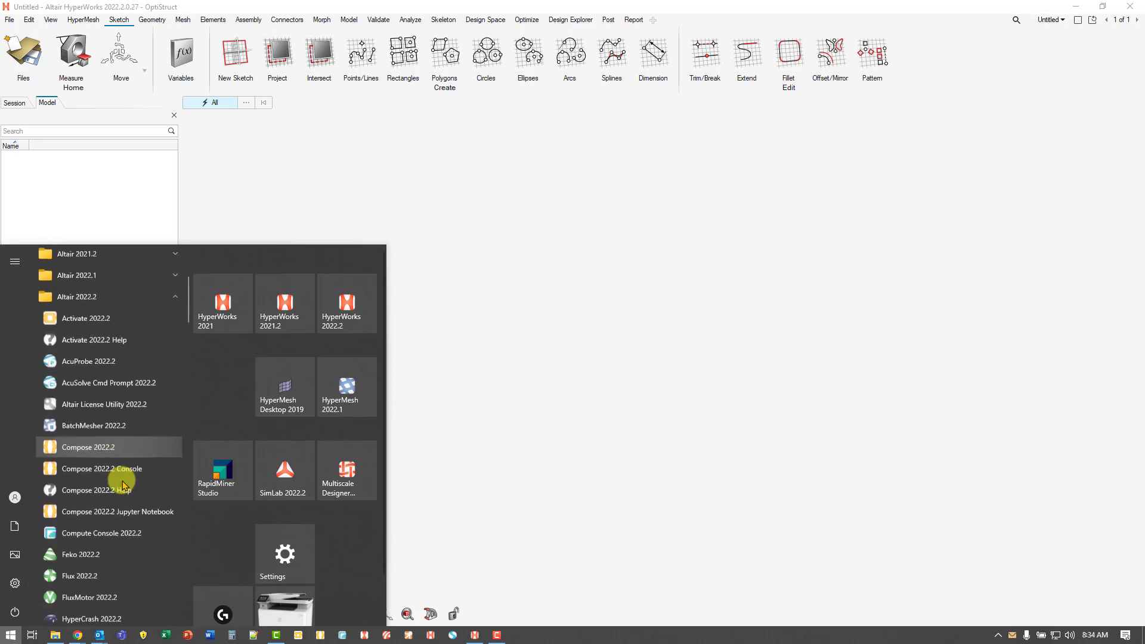
scroll(122, 484, down, 1)
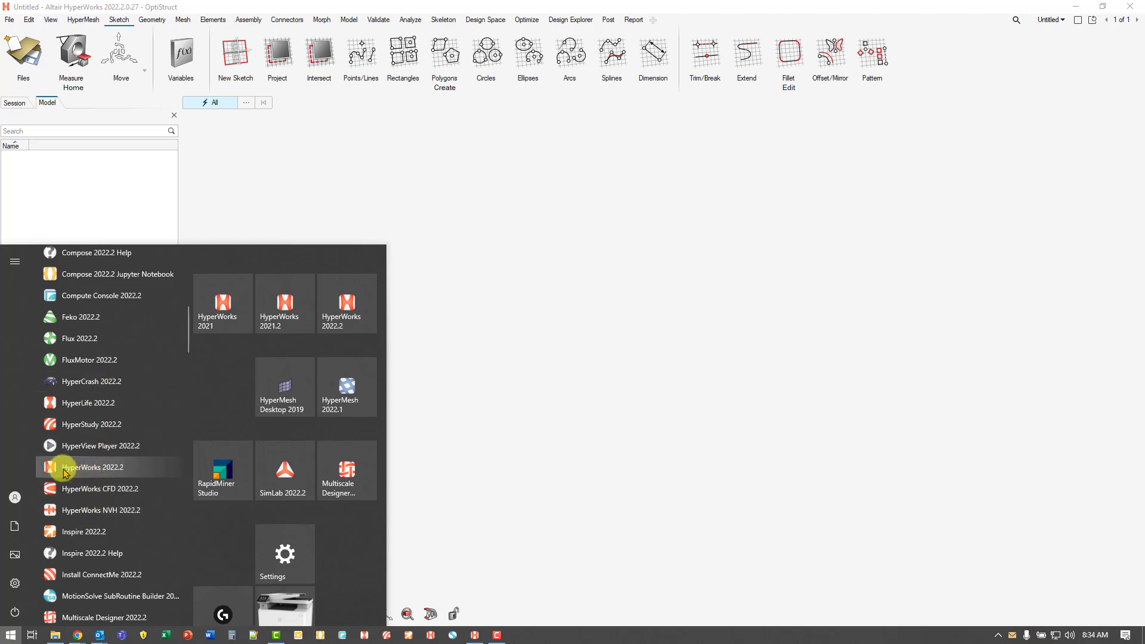
right_click(135, 466)
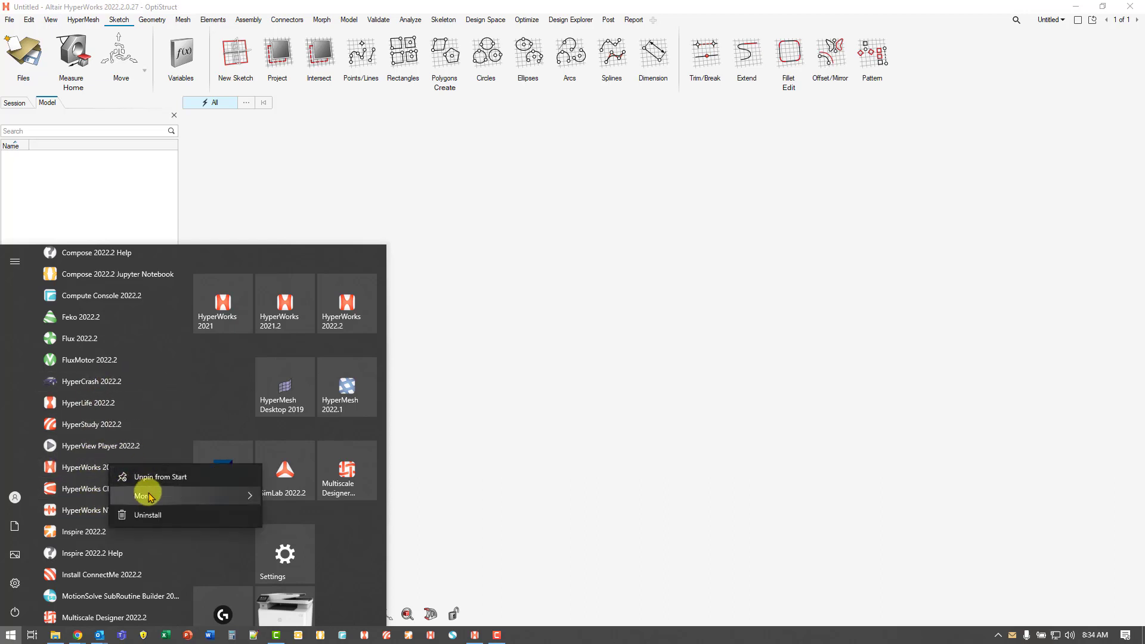
mouse_move(226, 500)
click(331, 536)
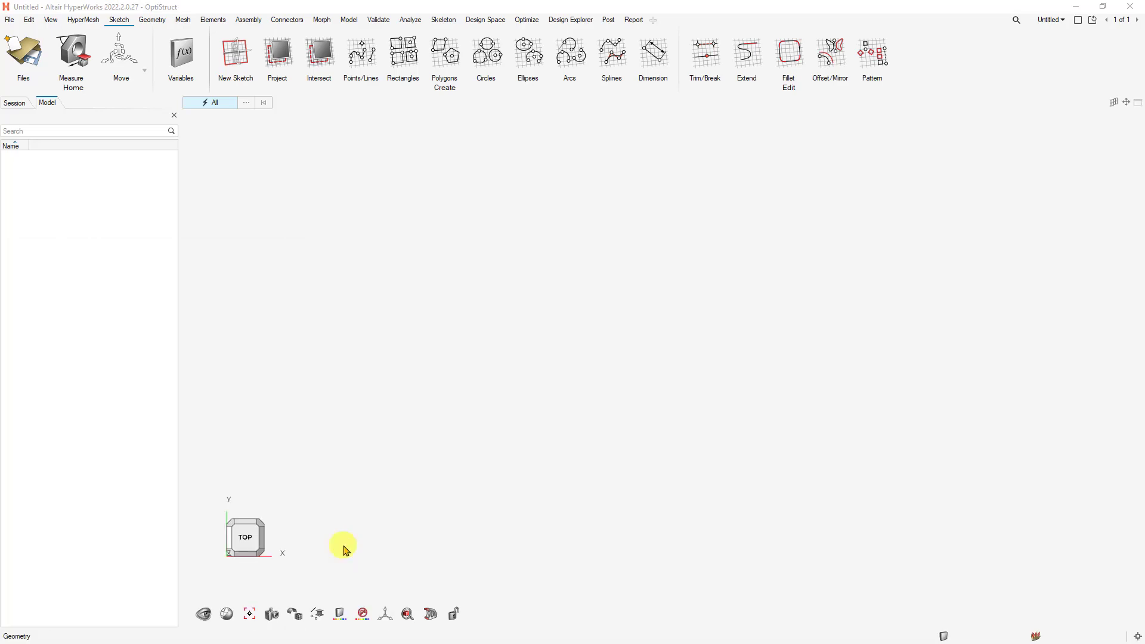
drag(641, 9, 649, 141)
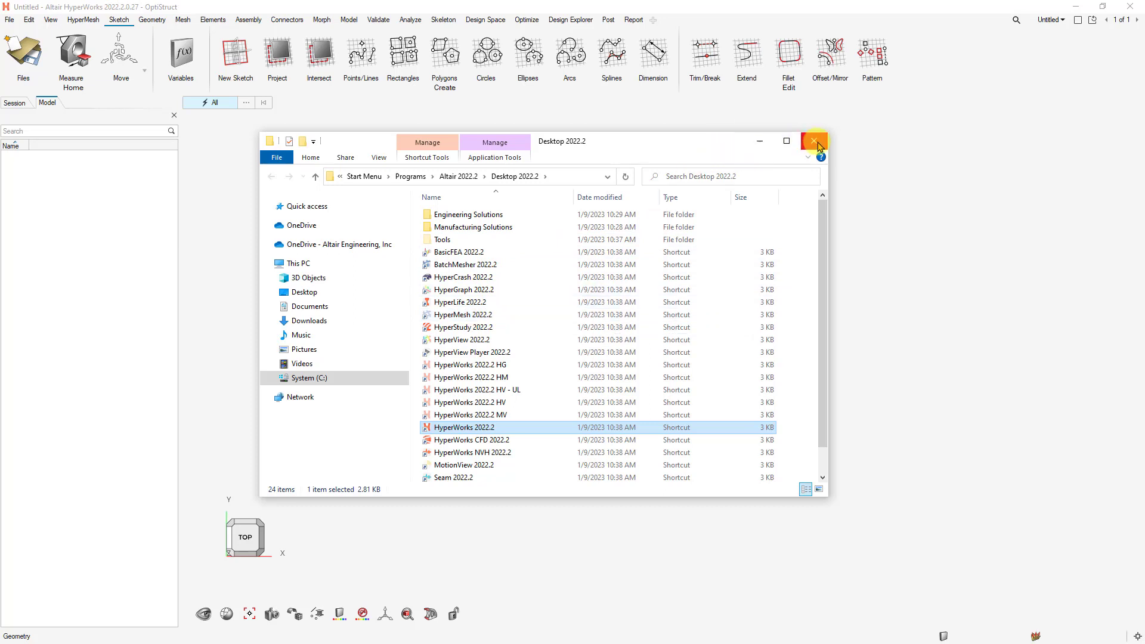
Put away the Desktop 2022.2 shortcuts folder and launch HyperWorks 2022.2.
click(762, 143)
key(super)
click(341, 315)
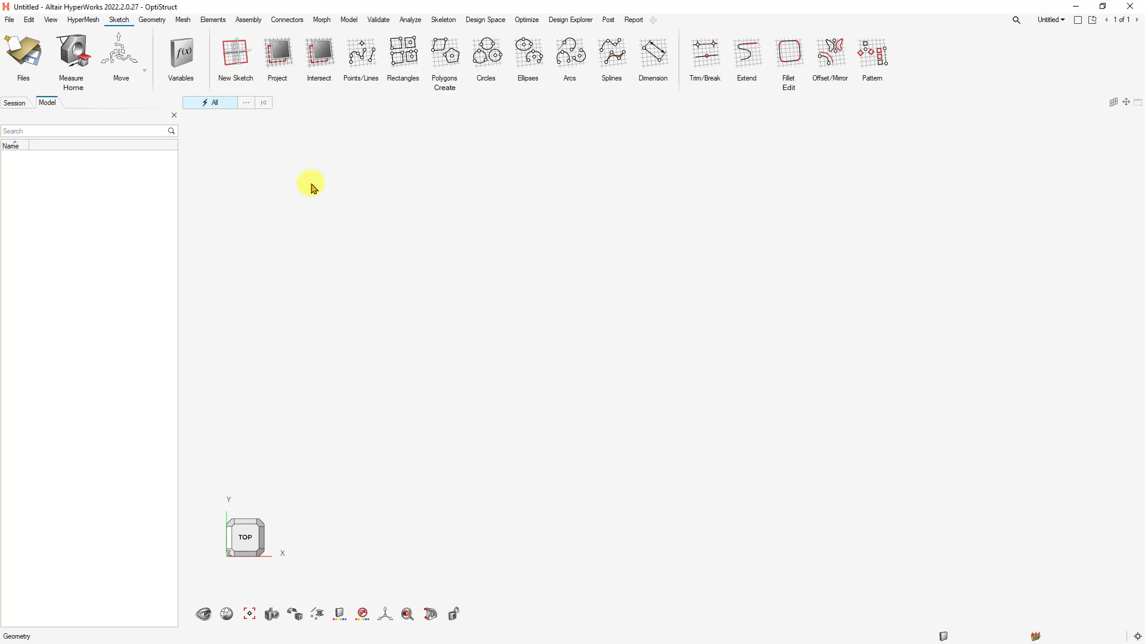
Open the online help for HyperWorks in the web browser.
click(8, 22)
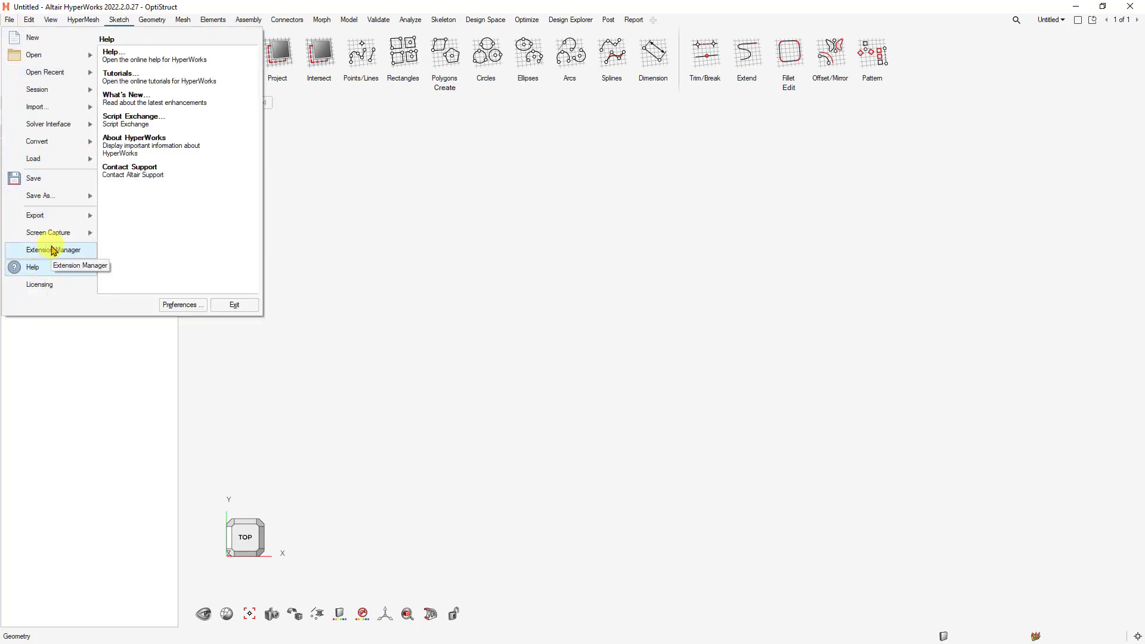
mouse_move(63, 125)
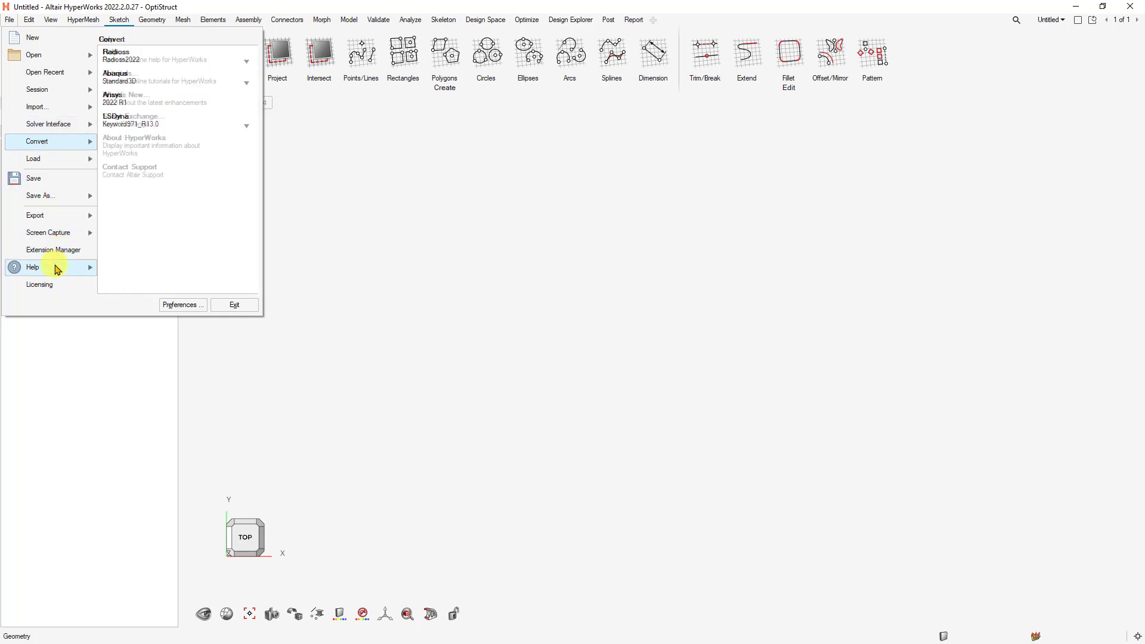
mouse_move(56, 266)
click(159, 56)
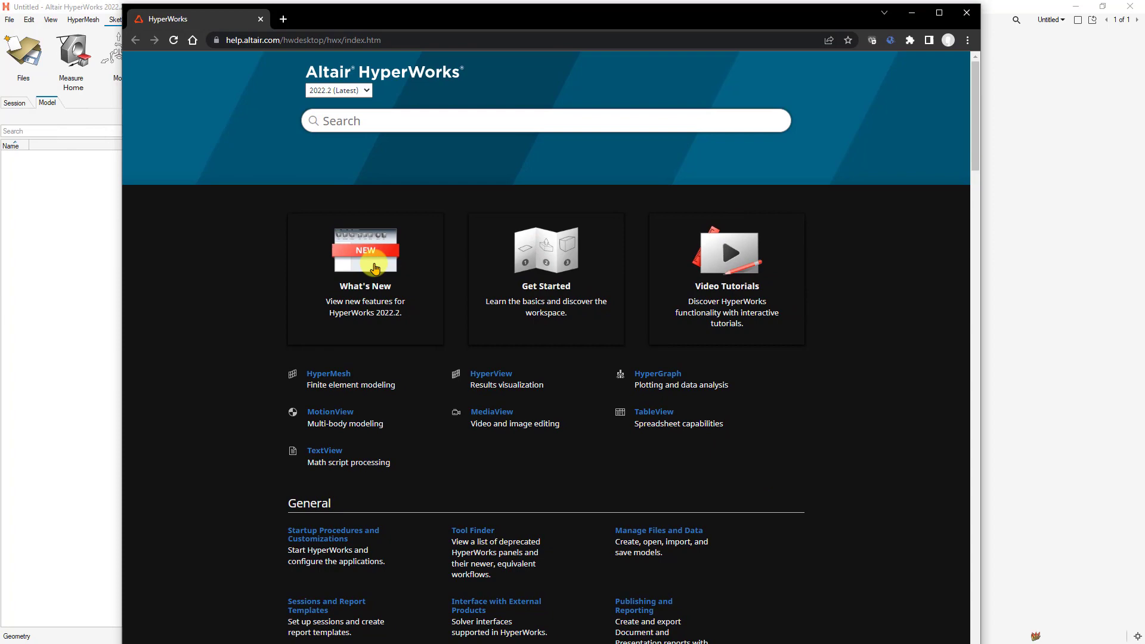
Read the transition note in the Altair HyperWorks 2022.2 Release Notes and open its linked Tool Finder page.
click(370, 263)
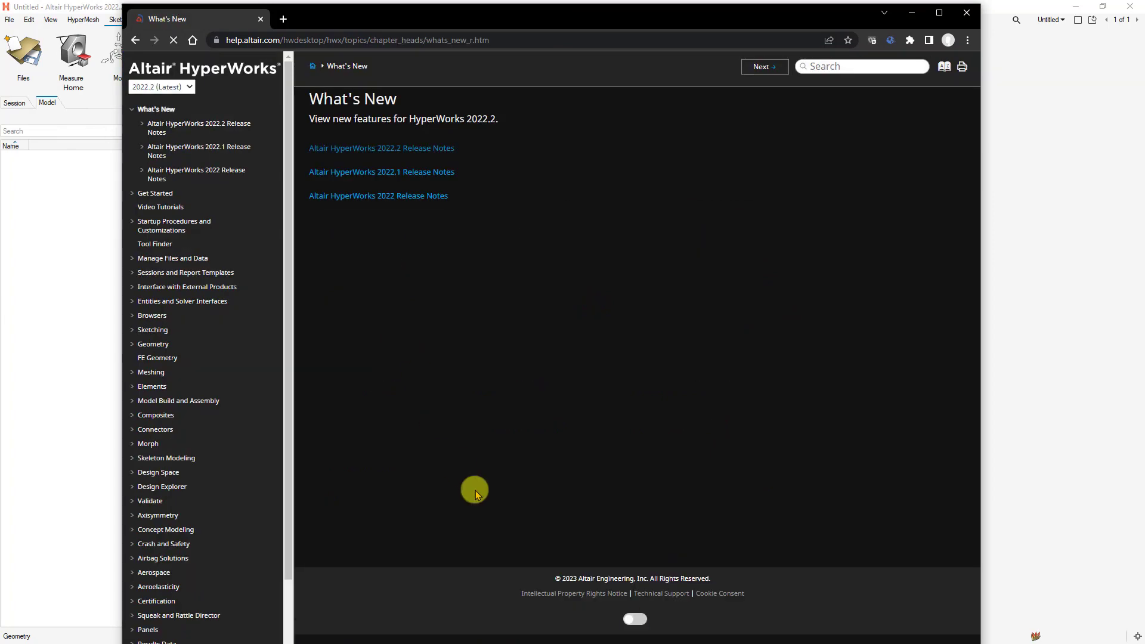
click(417, 149)
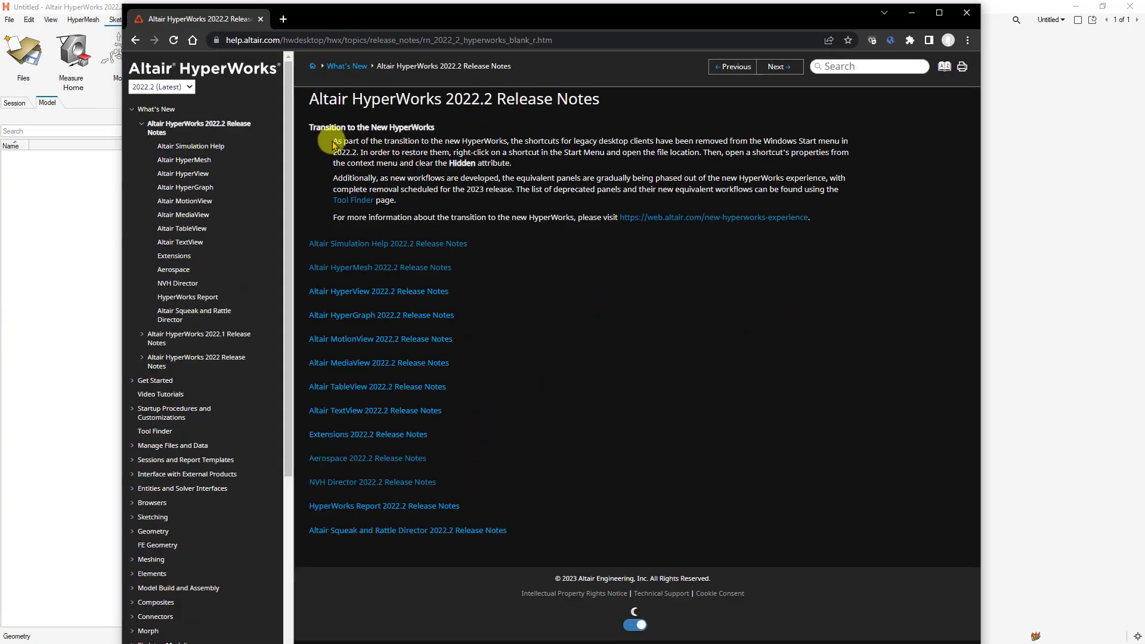
drag(332, 143, 845, 197)
click(845, 194)
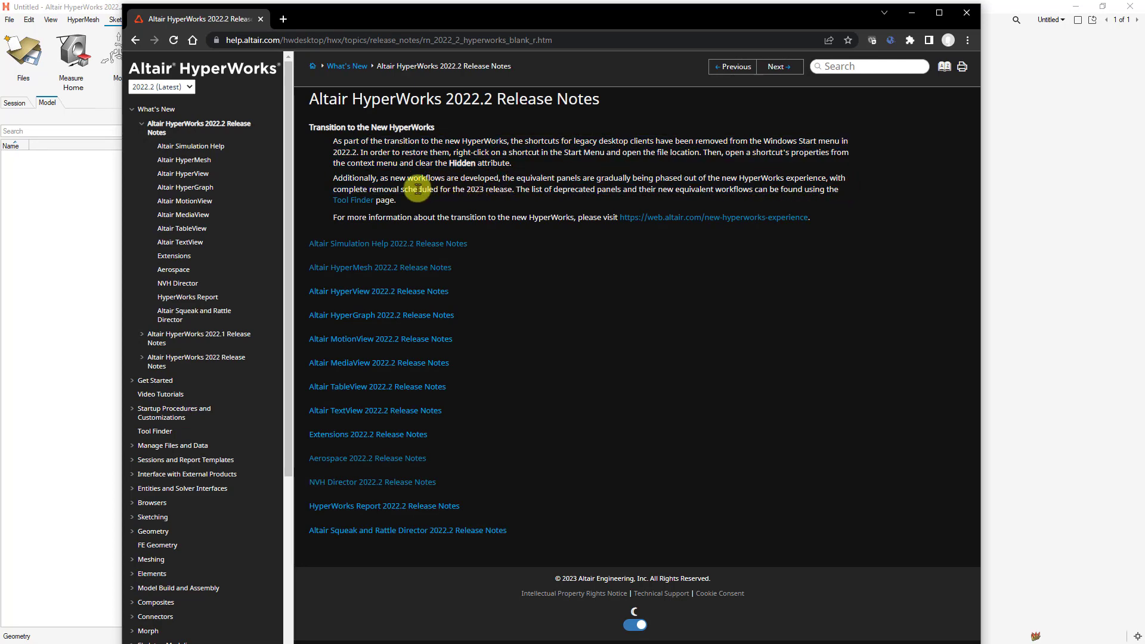
click(356, 201)
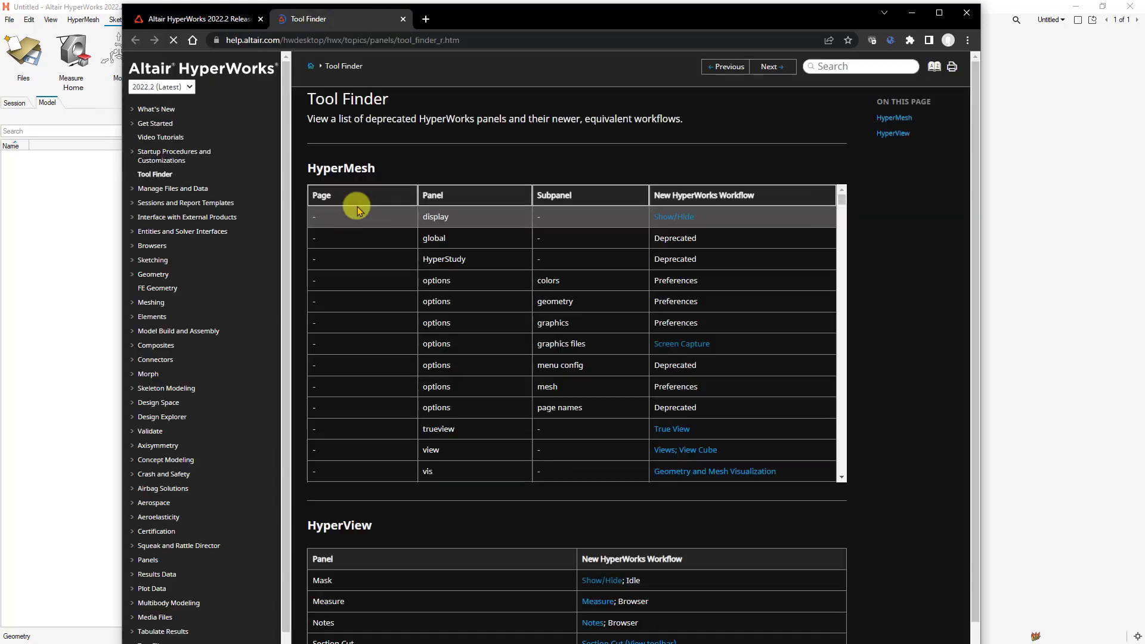
drag(391, 99, 306, 98)
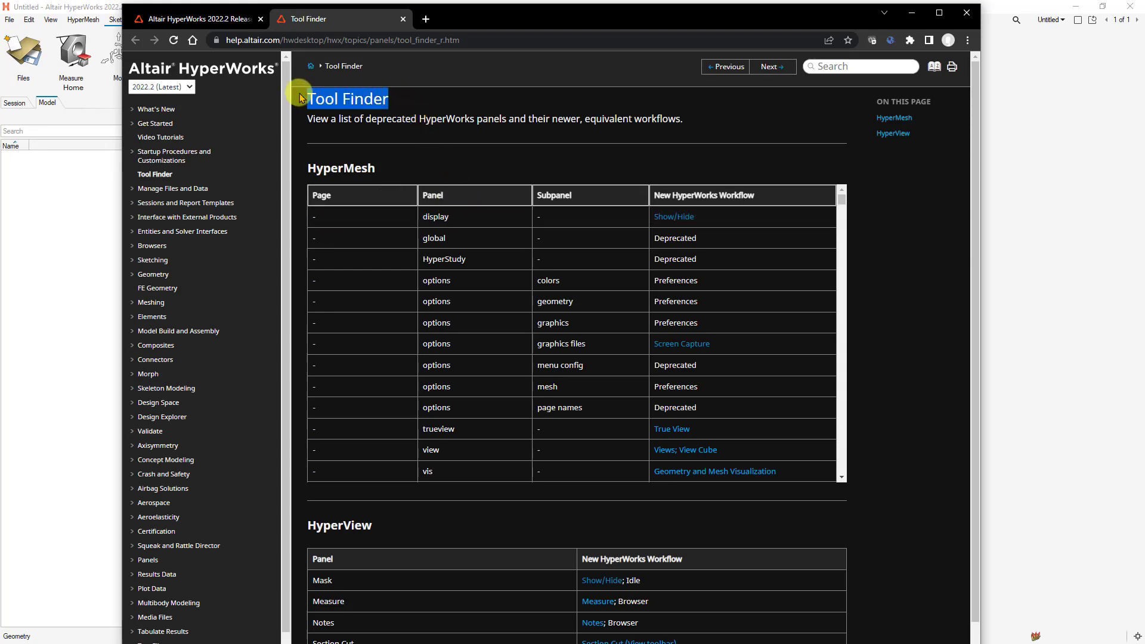
Open the new HyperWorks experience web page linked in the release notes and read down to "What does the new HyperWorks mean for you?".
click(212, 18)
click(658, 218)
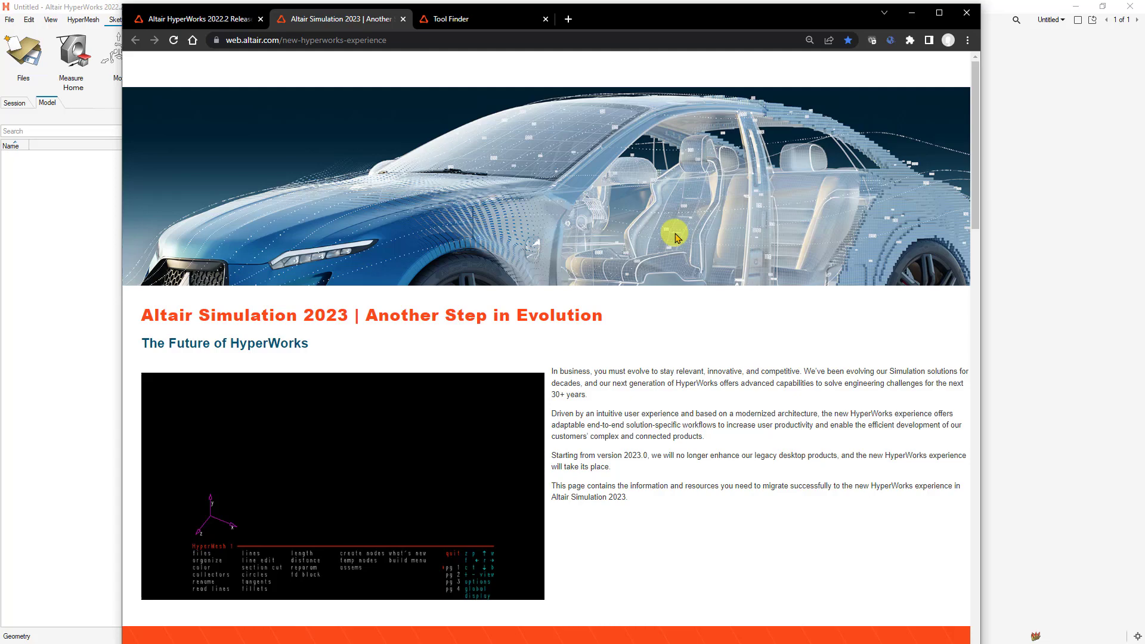
click(912, 13)
key(alt+Tab)
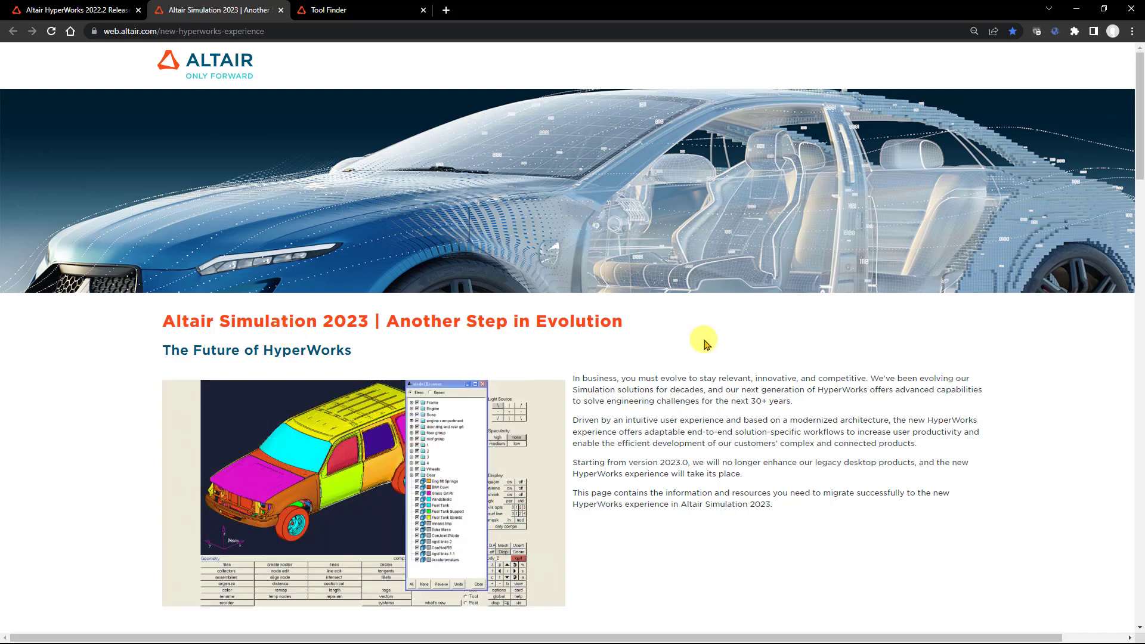
scroll(703, 341, down, 1)
scroll(704, 344, down, 8)
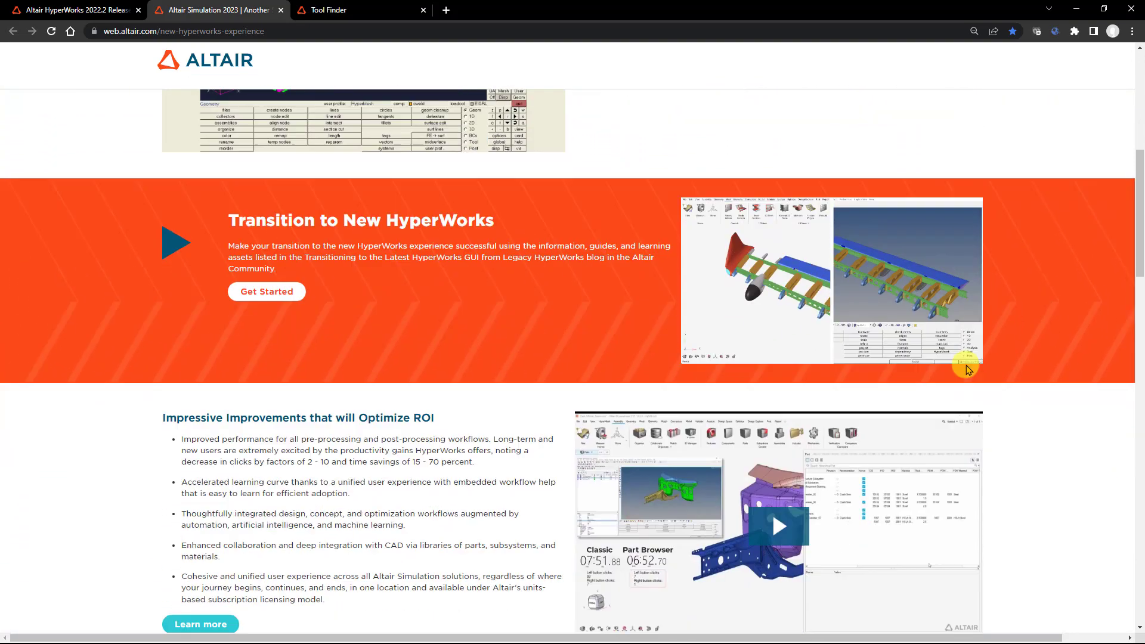
scroll(966, 368, down, 6)
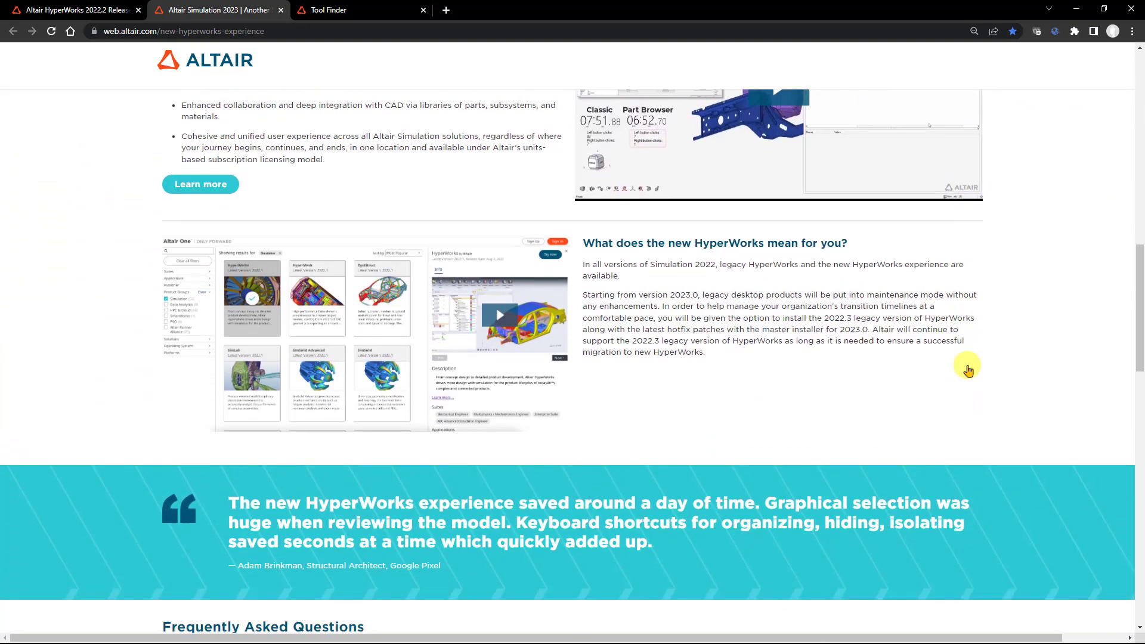
View the Keyboard Shortcuts and Mouse Controls page in the help's Get Started section, then return to HyperWorks.
click(76, 12)
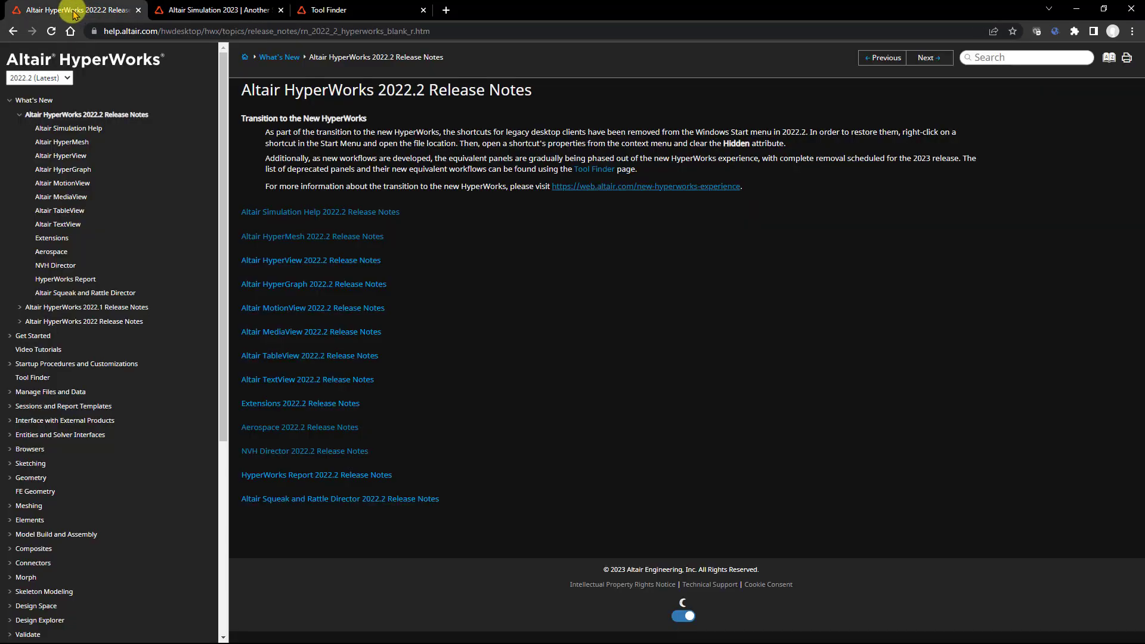
click(13, 31)
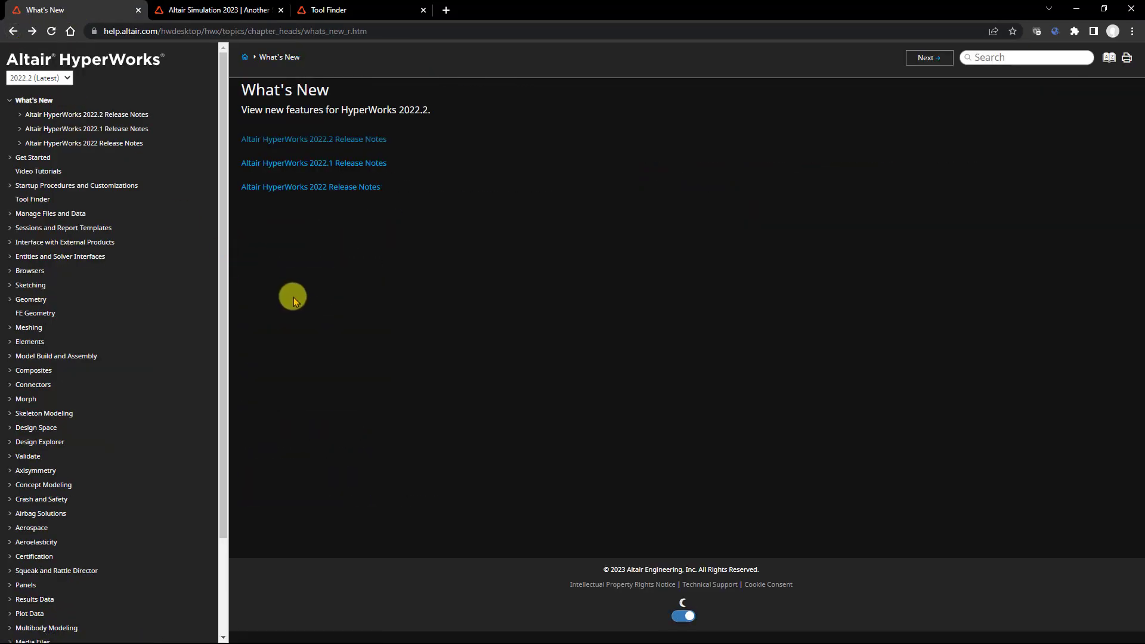
click(15, 31)
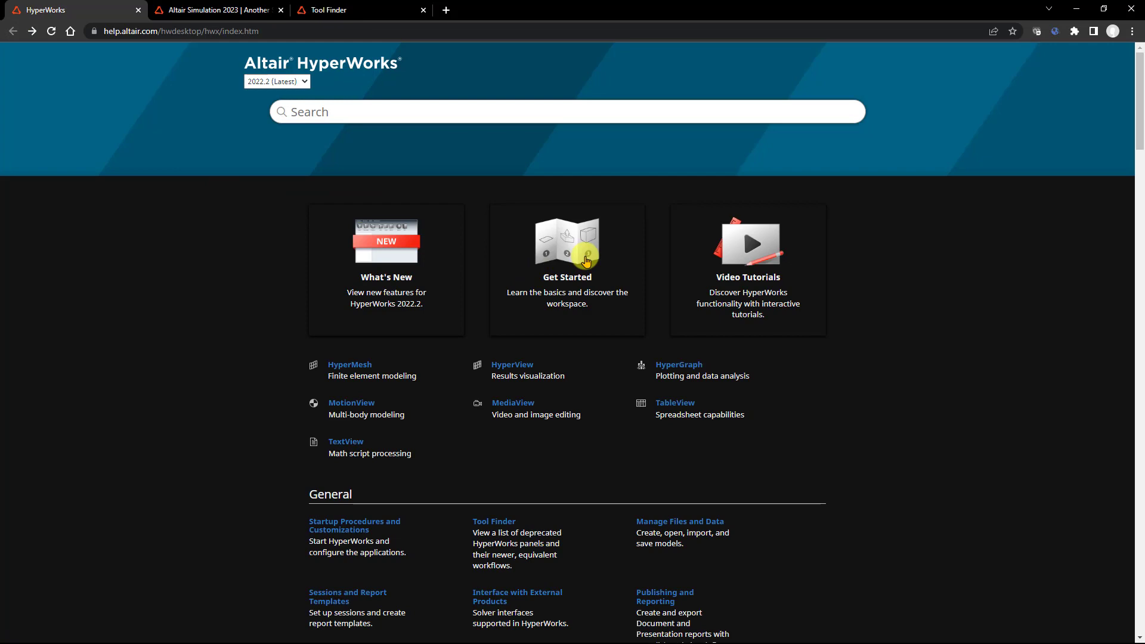
click(586, 261)
click(46, 242)
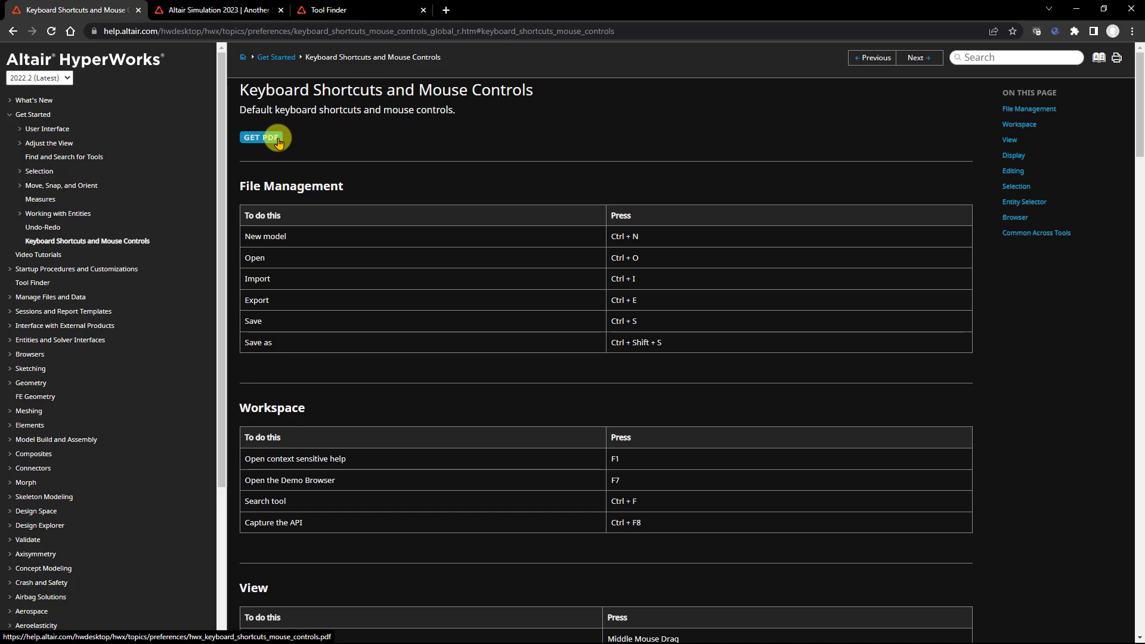
click(1076, 9)
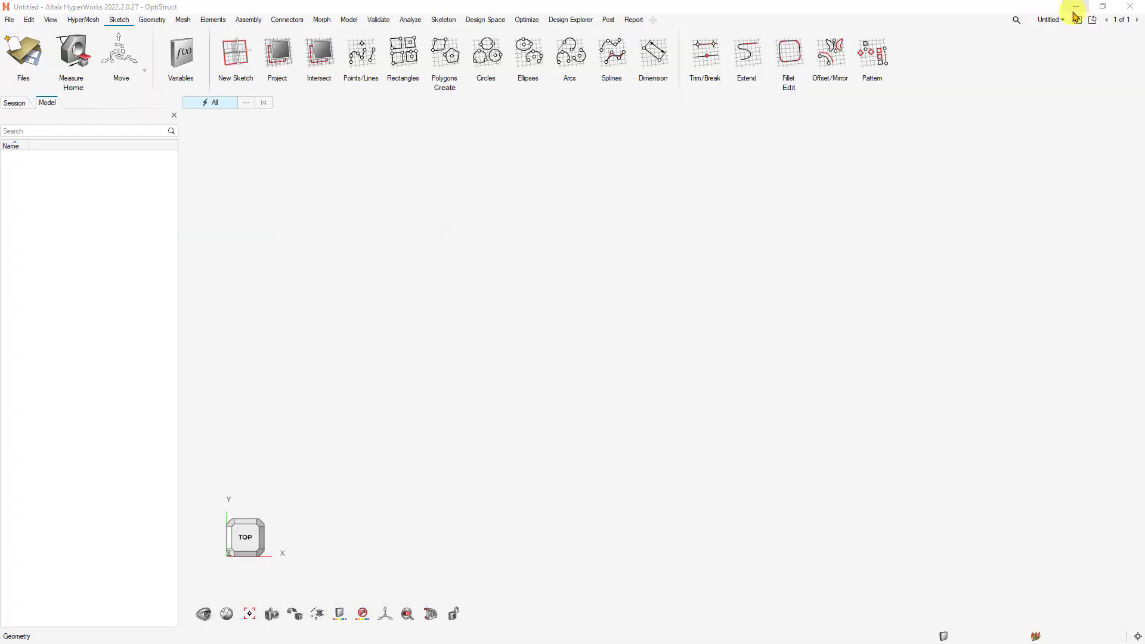
Review the common application preferences in an enlarged Preferences dialog and cancel without changing anything.
click(10, 20)
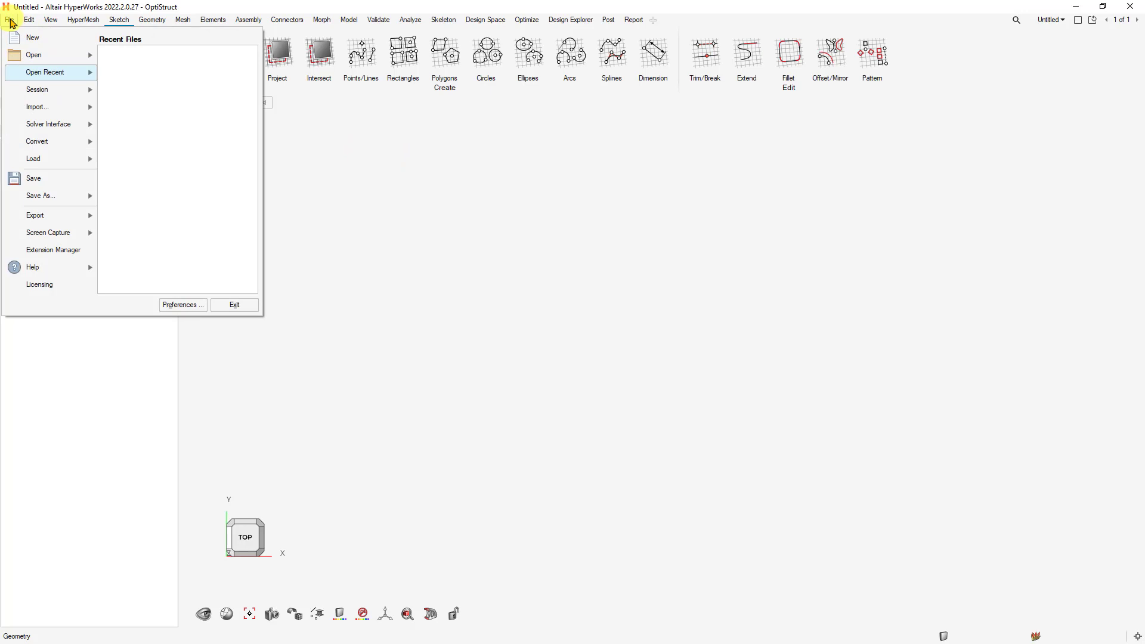
click(184, 306)
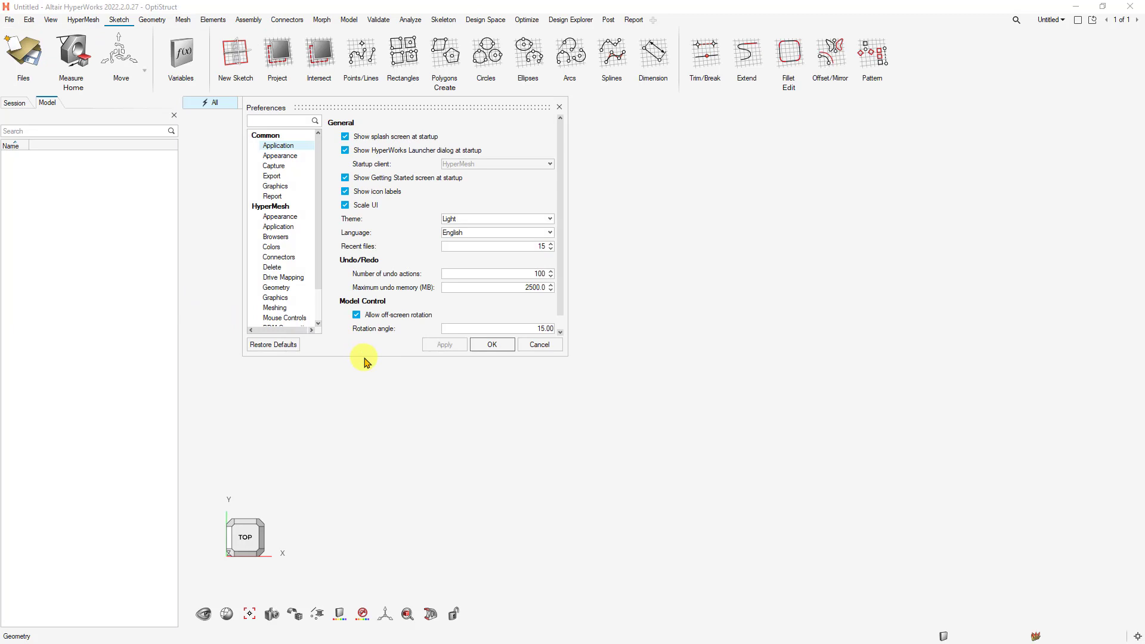
drag(367, 357, 366, 469)
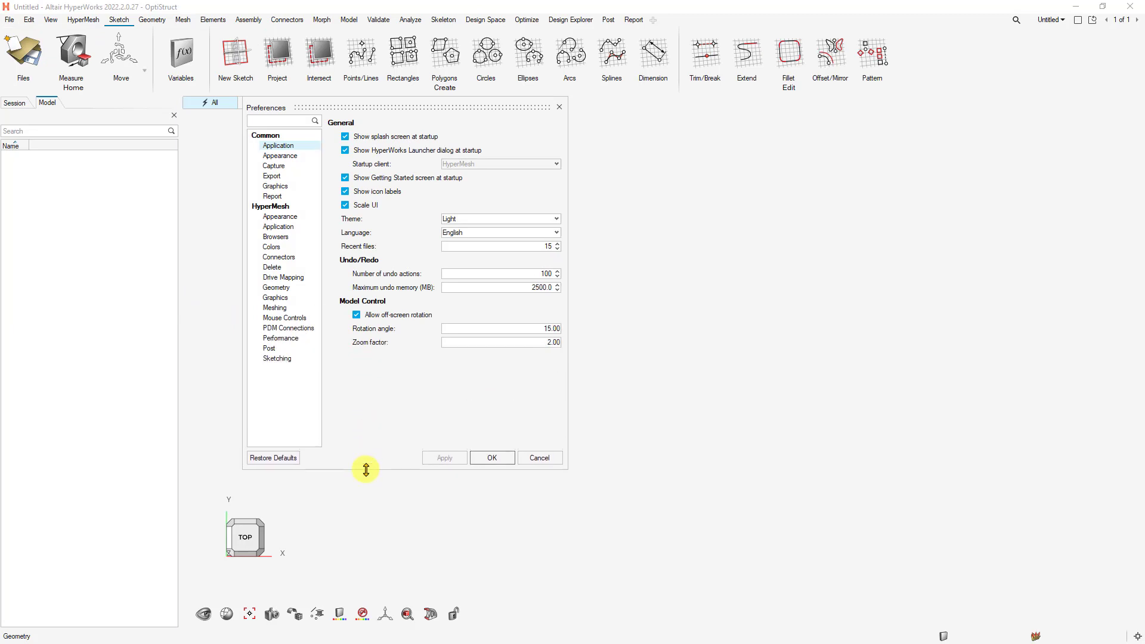
click(538, 457)
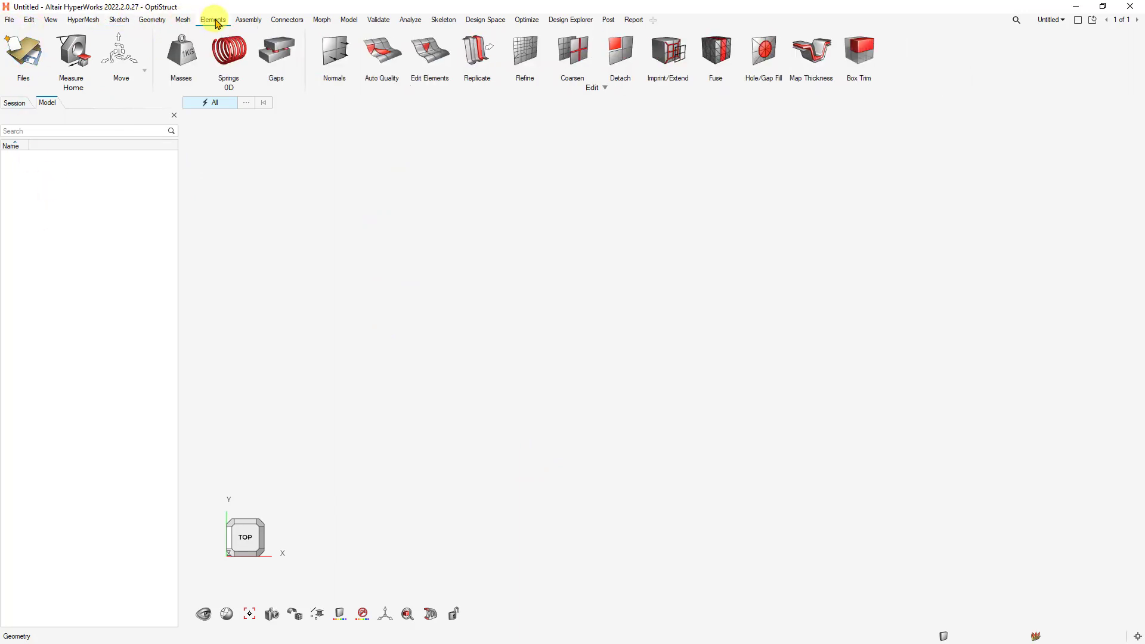
Load the model file Altair_Wing_No-Loads.hm directly into the workspace.
mouse_move(260, 26)
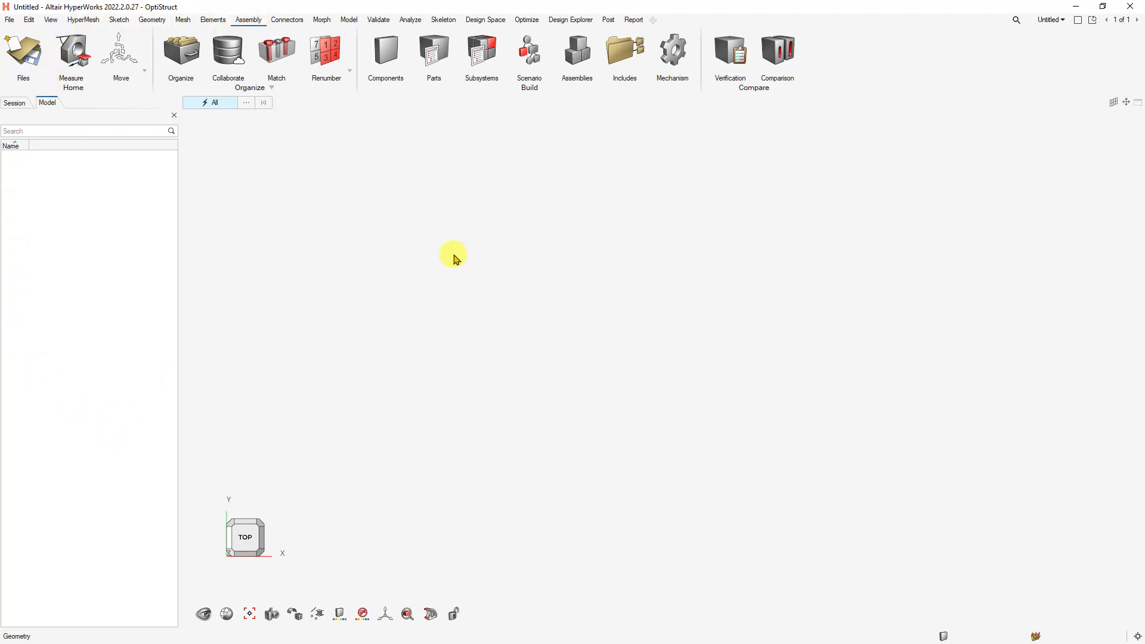
mouse_move(263, 529)
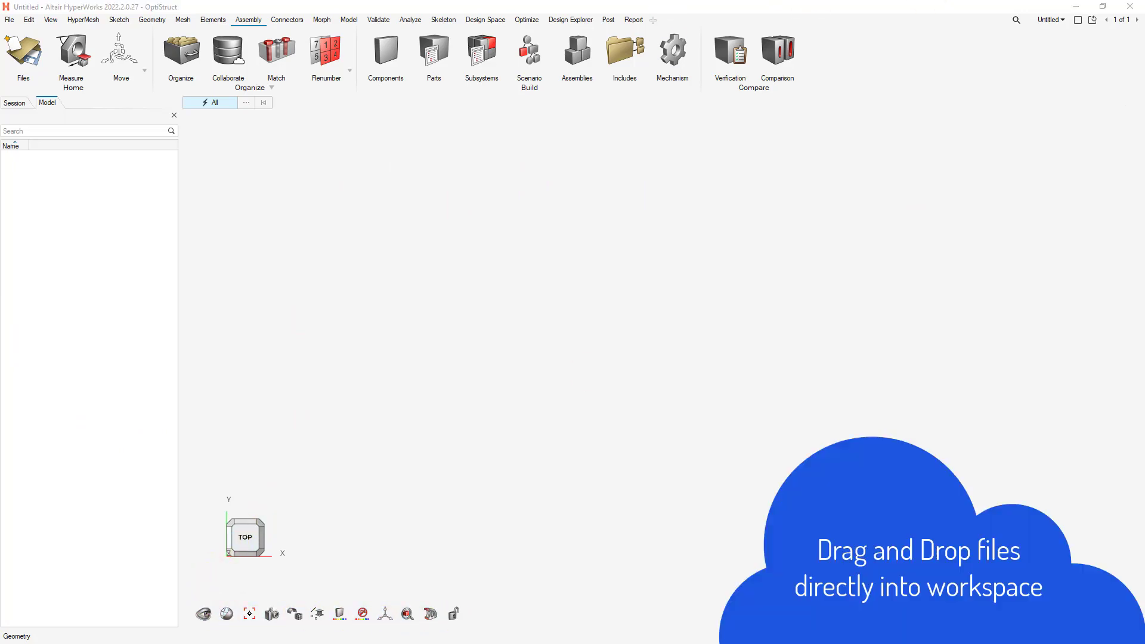
drag(349, 25, 522, 353)
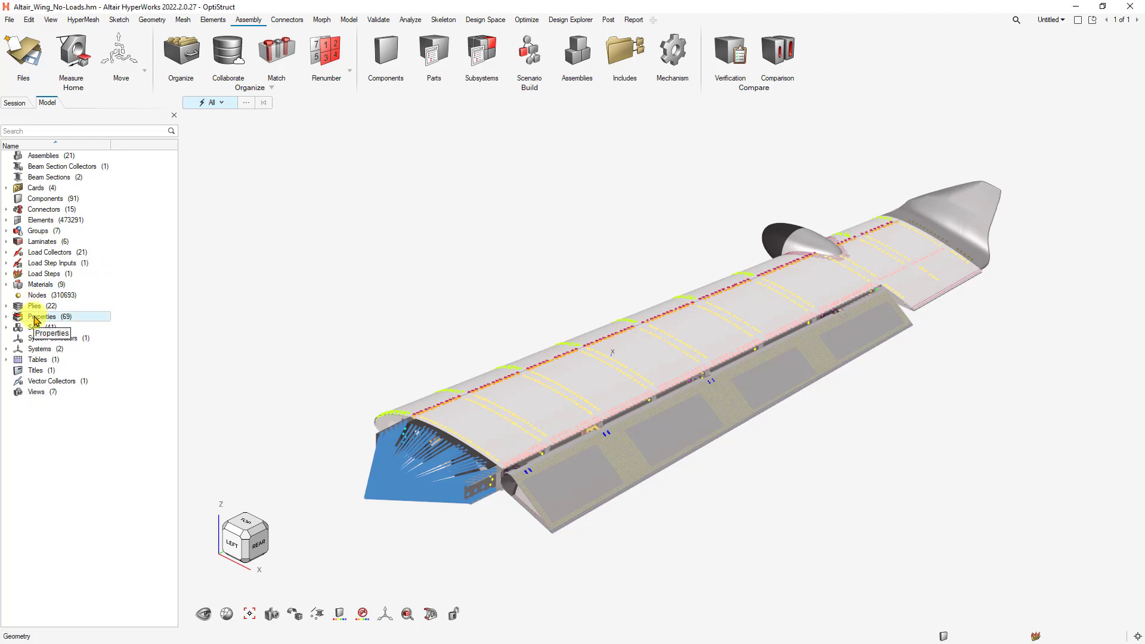
Open the wing model's Properties browser and widen it to show the Card Image, Thickness and Material Type columns.
double_click(34, 319)
click(84, 101)
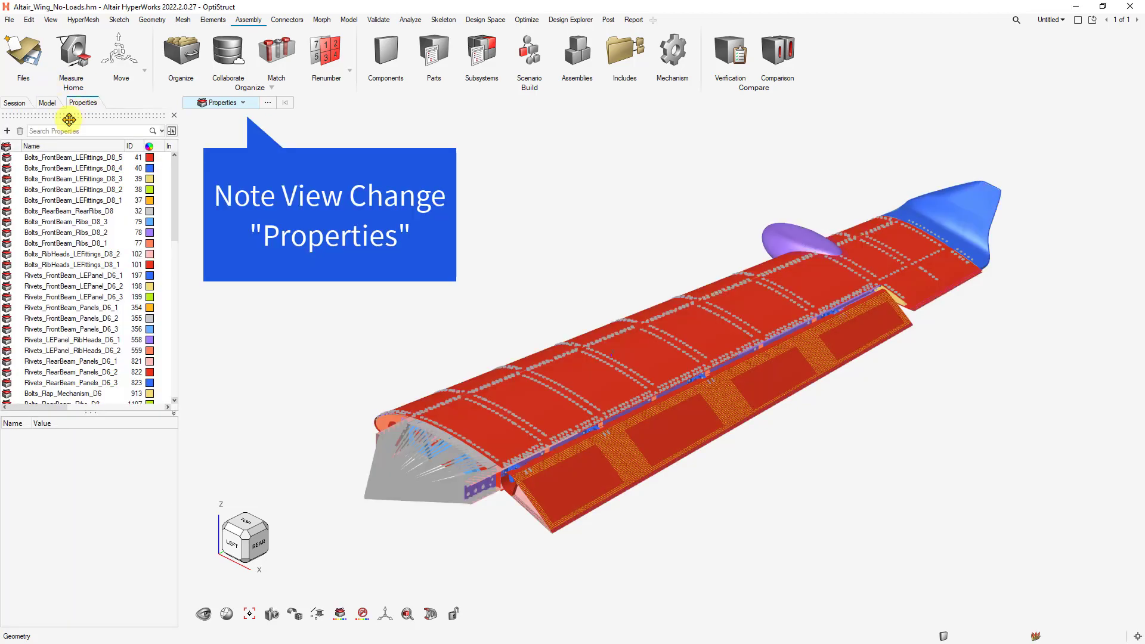
drag(179, 206, 433, 254)
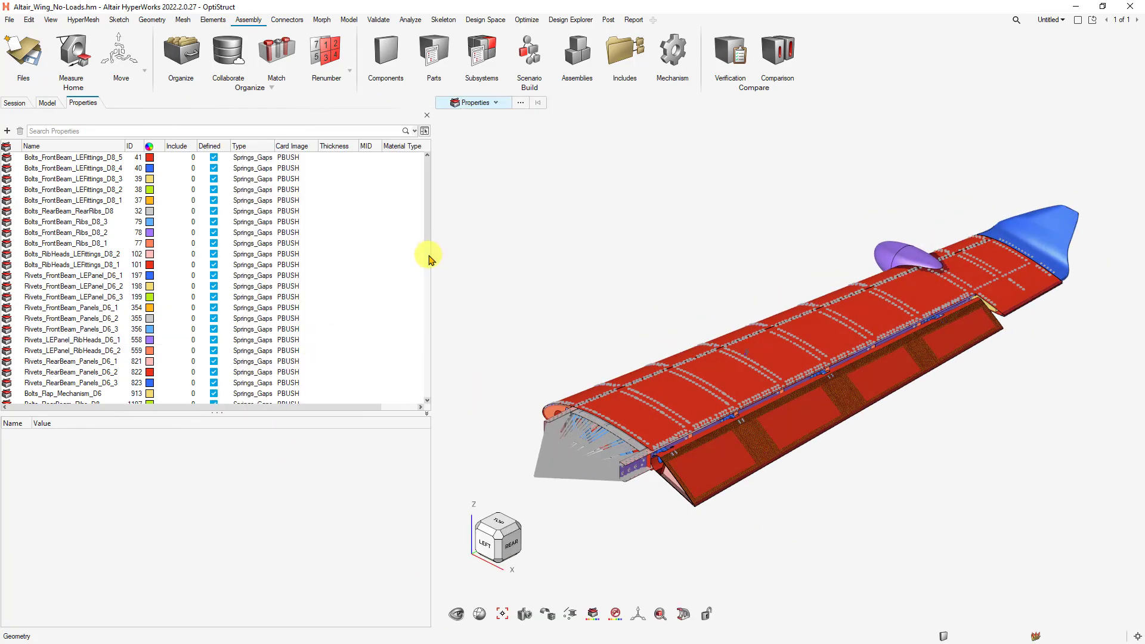
Examine the attributes of property Bolts_FrontBeam_LEFittings_D8_5 in an enlarged entity editor.
click(52, 159)
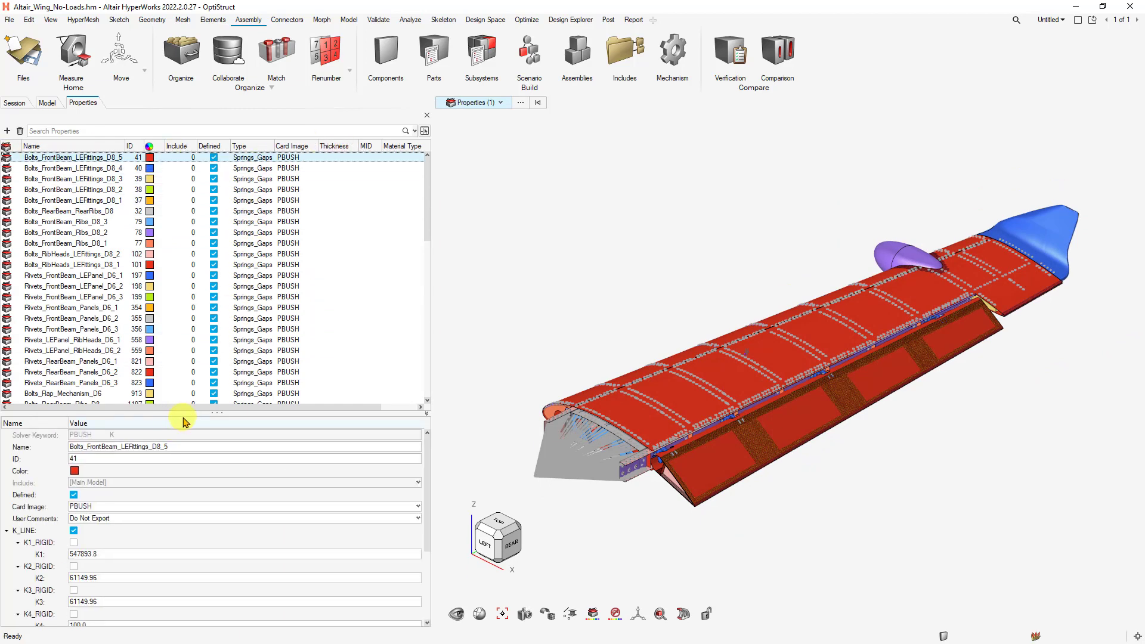
drag(188, 412, 199, 254)
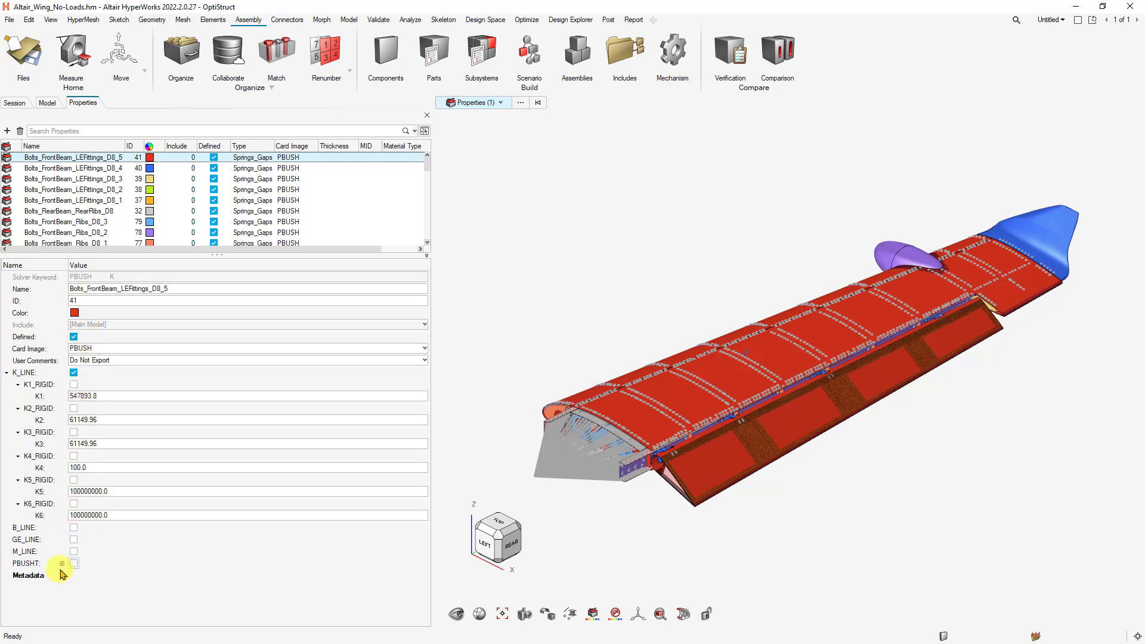
Examine the attributes of property Rib_08_flange and the context options of its Material entry.
scroll(77, 199, down, 10)
click(72, 199)
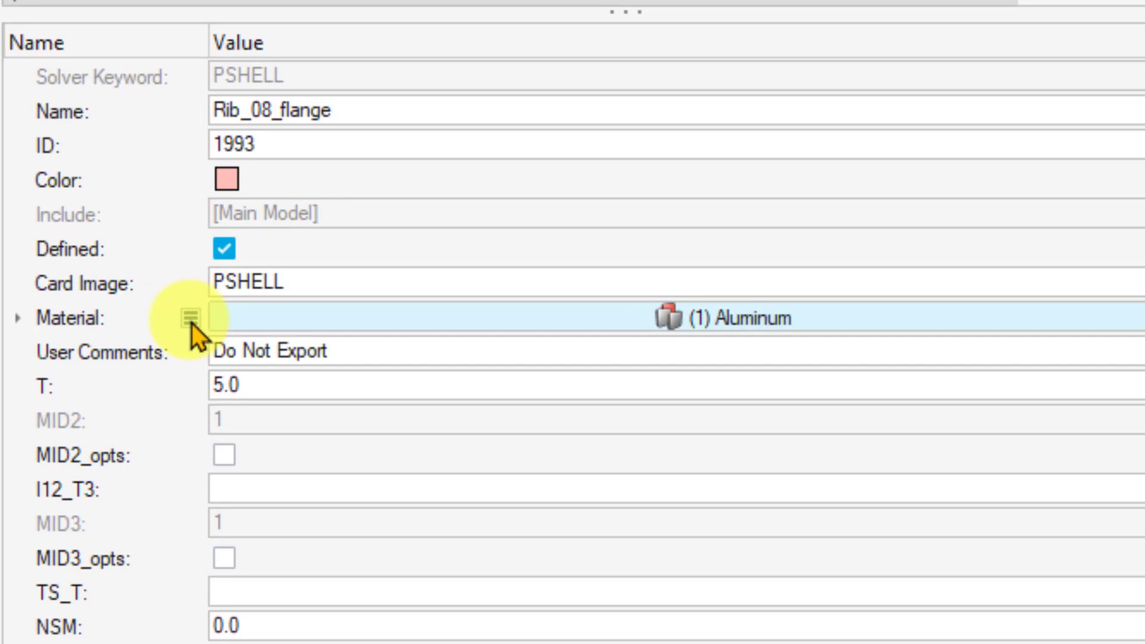
right_click(192, 323)
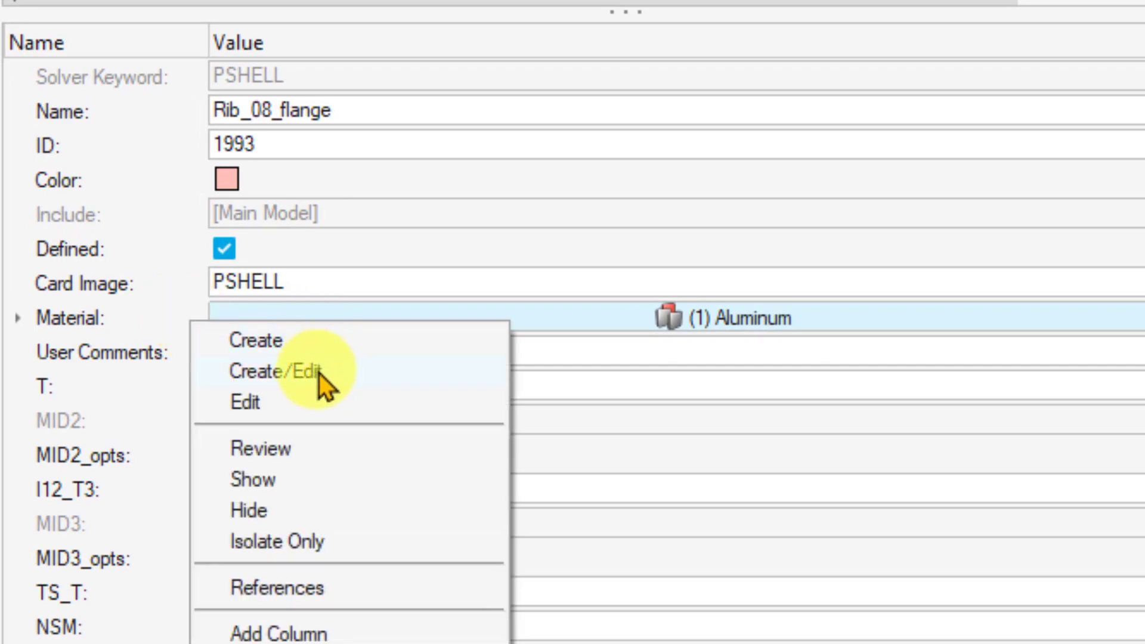
key(Escape)
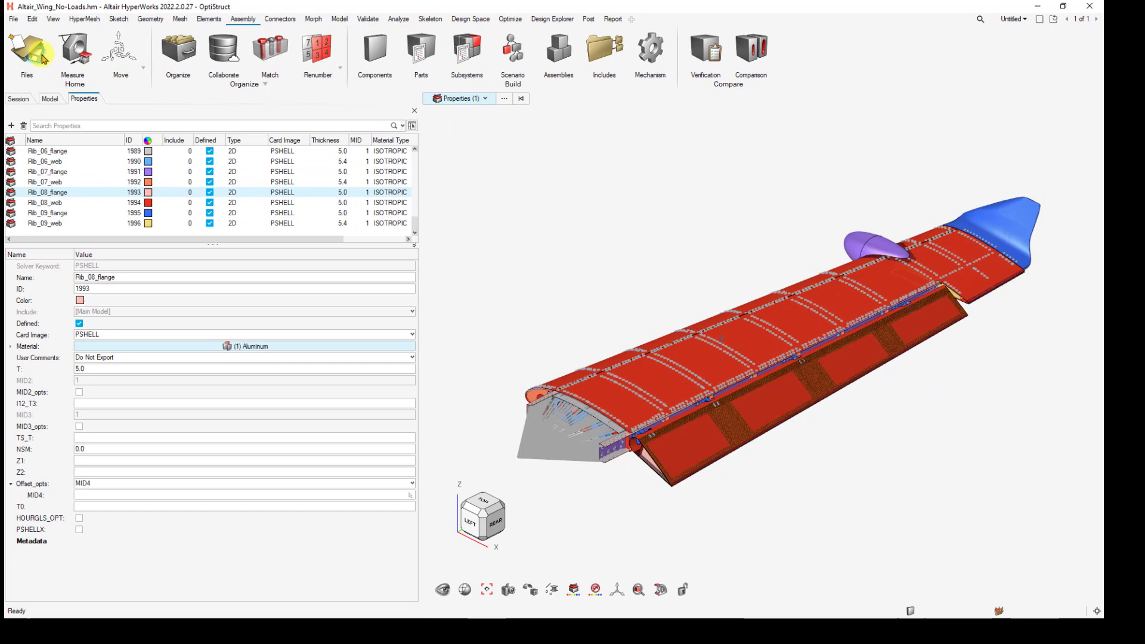
Enable showing entities in the model and subsystem browsers in the HyperMesh Browsers preferences.
click(13, 19)
click(180, 292)
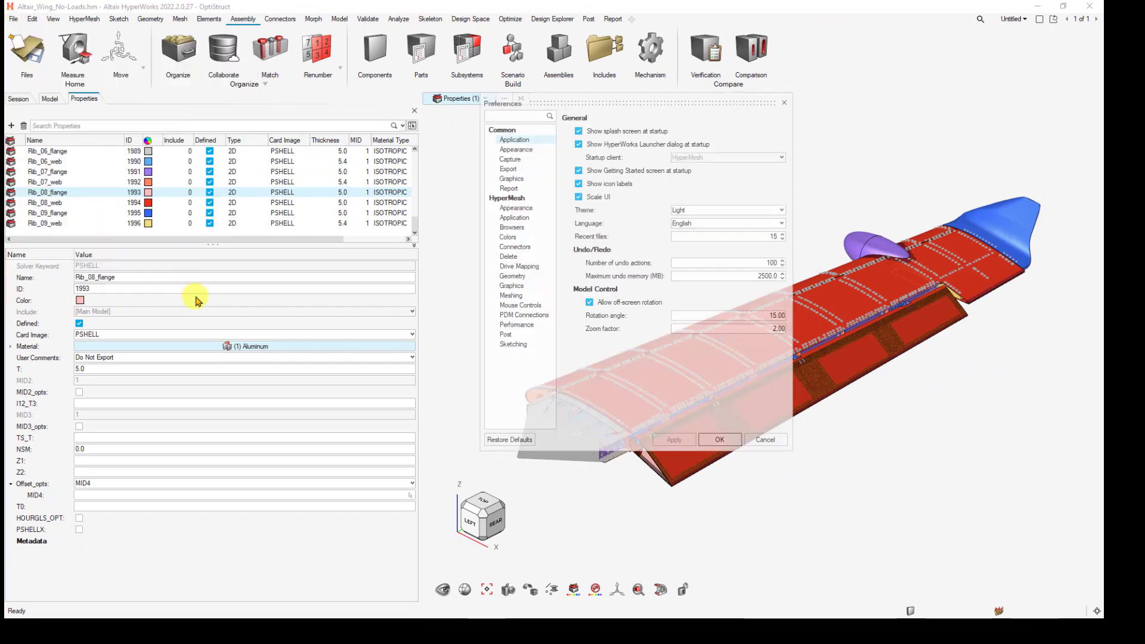
click(519, 228)
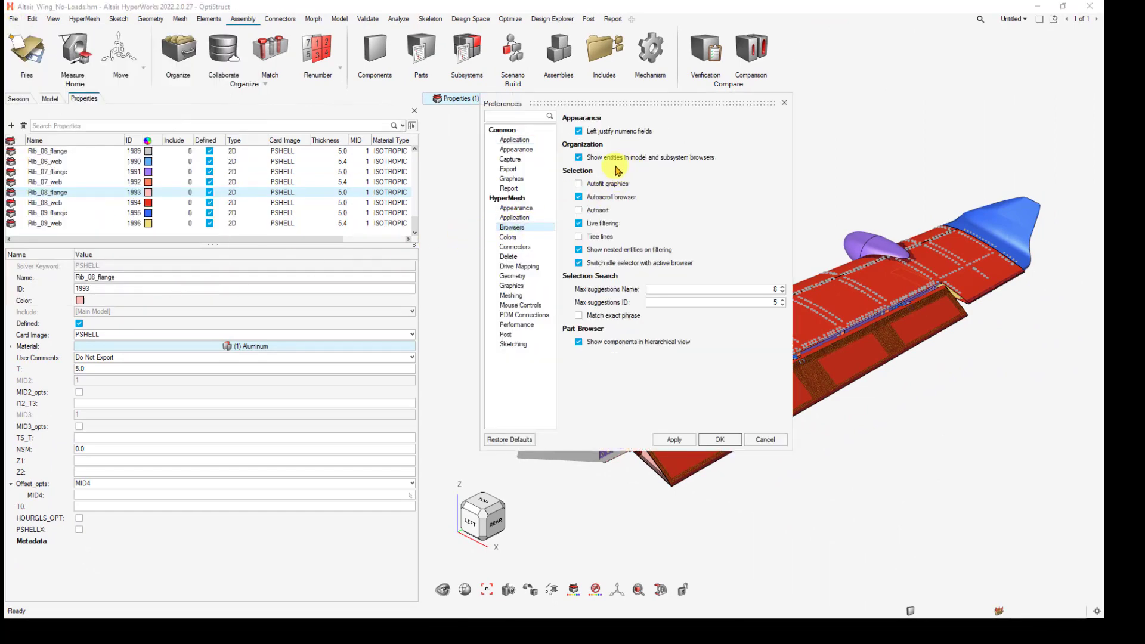
click(721, 439)
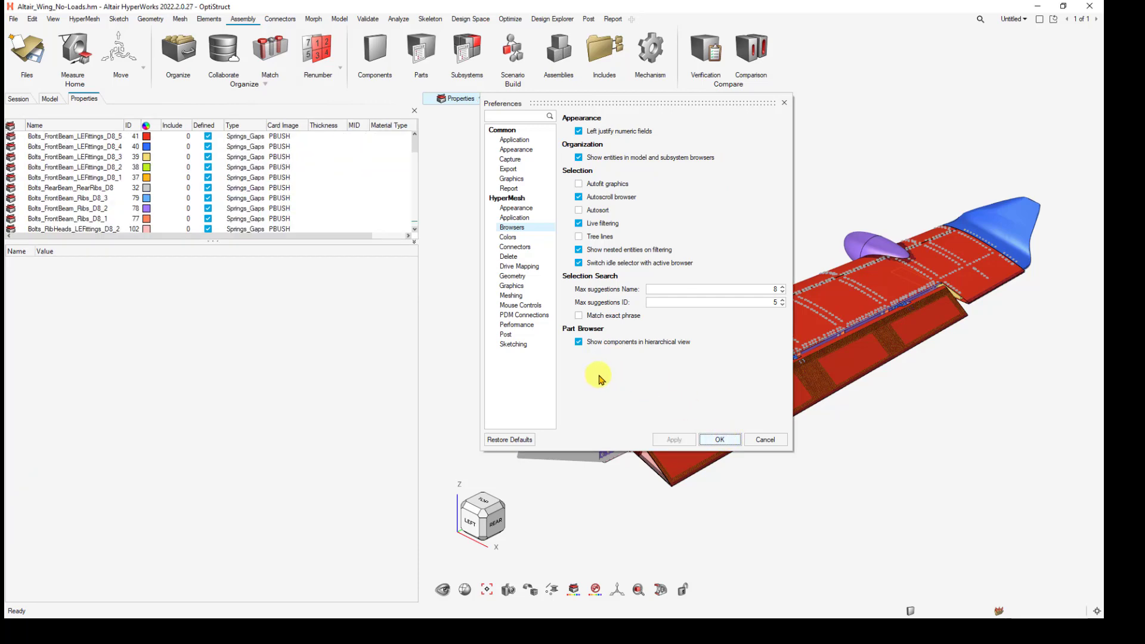
key(Return)
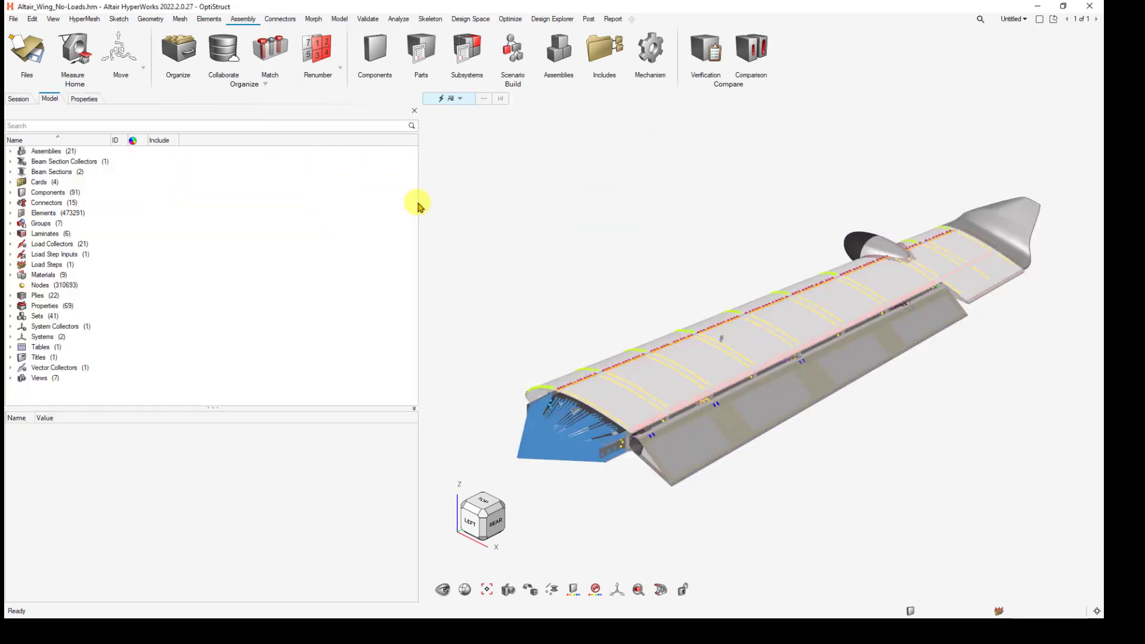
Narrow the Model browser to enlarge the graphics area and review the entity types offered by the selector.
drag(417, 203, 169, 202)
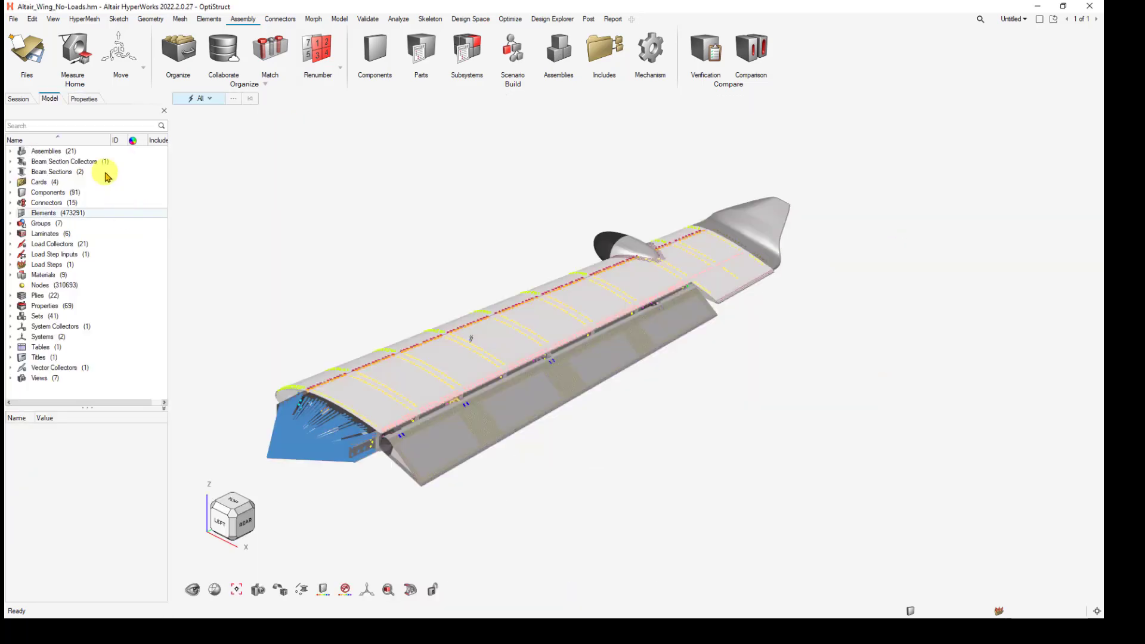
drag(95, 402, 94, 396)
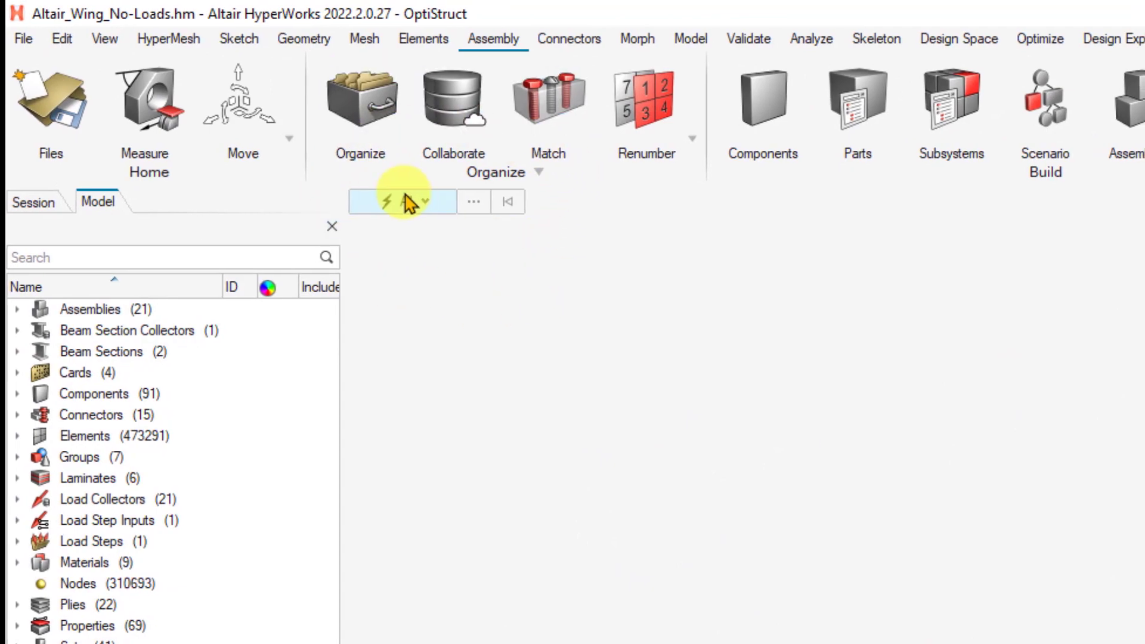
click(411, 201)
scroll(495, 269, down, 2)
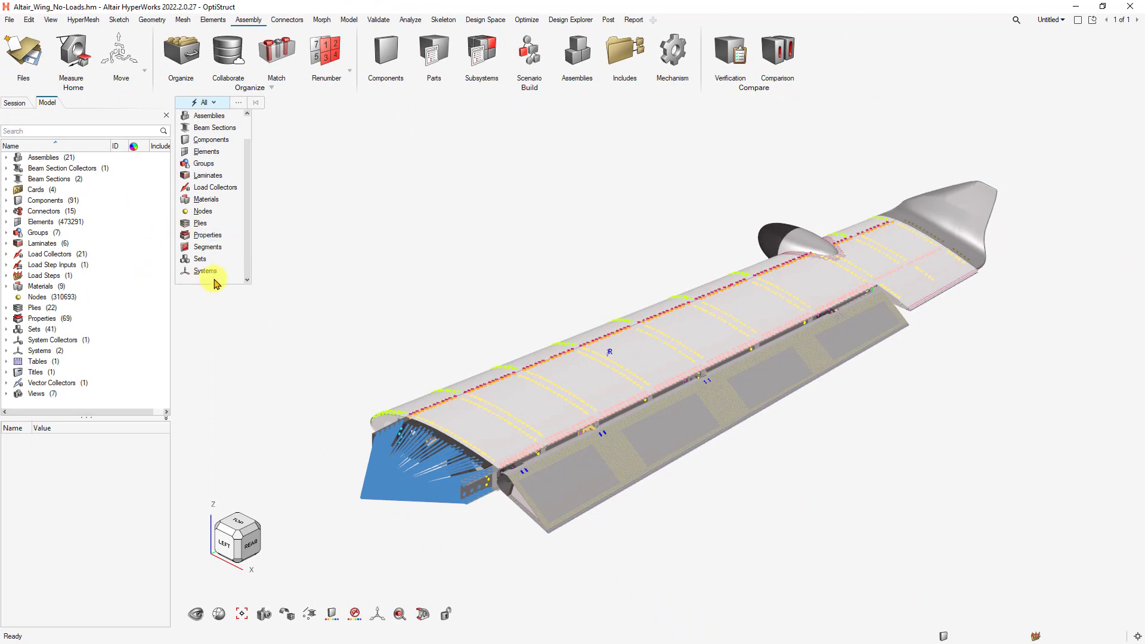
Set the entity selector to Elements and window-select the elements on the outer part of the wingtip.
scroll(343, 220, down, 3)
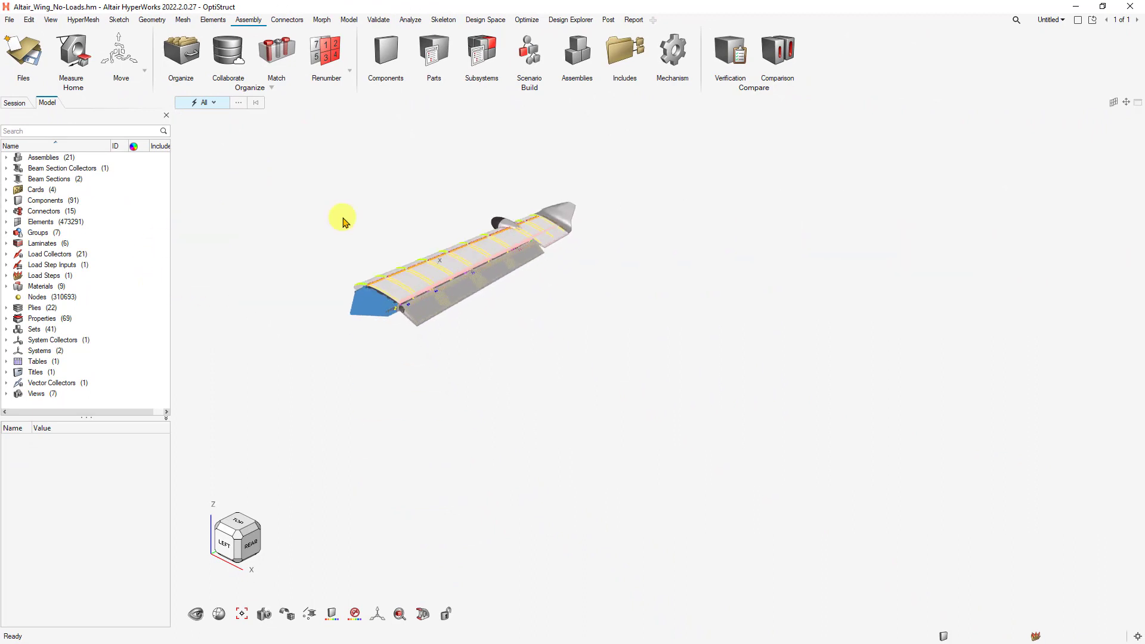
middle_drag(411, 218, 508, 256)
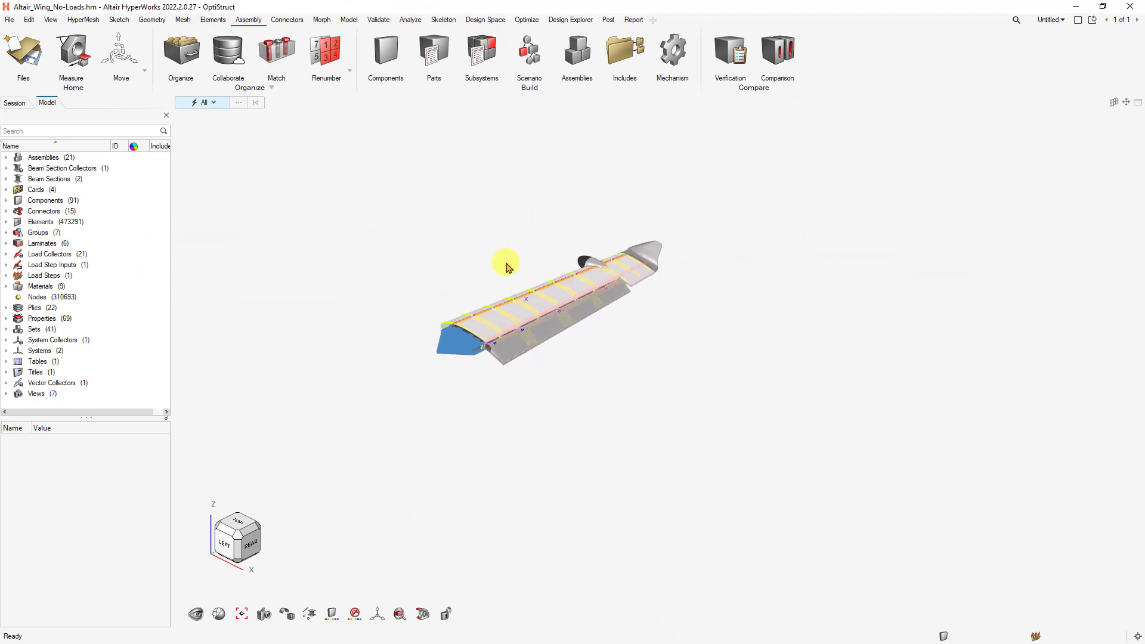
scroll(523, 314, up, 5)
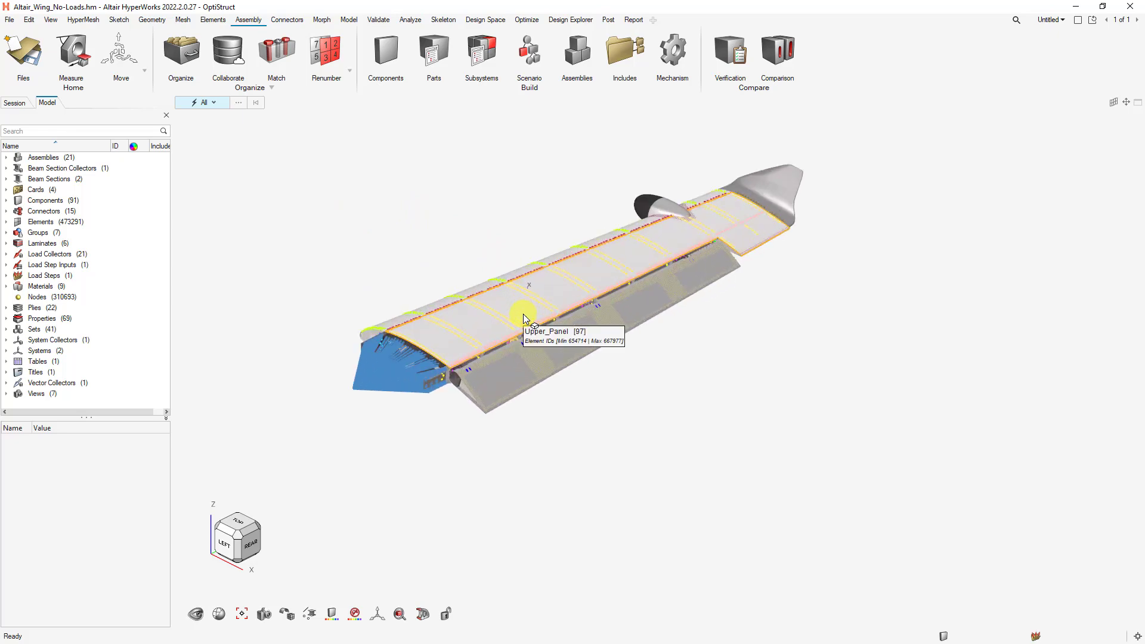
mouse_move(585, 263)
middle_down()
mouse_move(583, 292)
mouse_move(594, 258)
mouse_move(583, 231)
mouse_move(606, 277)
mouse_move(626, 251)
mouse_move(596, 263)
middle_up()
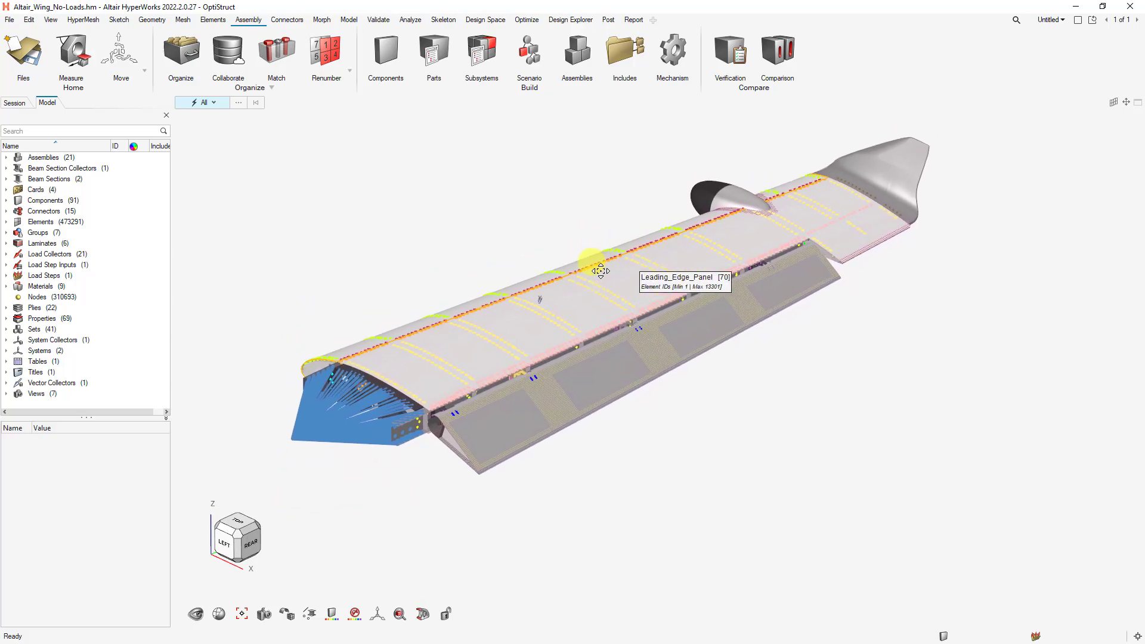
scroll(820, 190, up, 6)
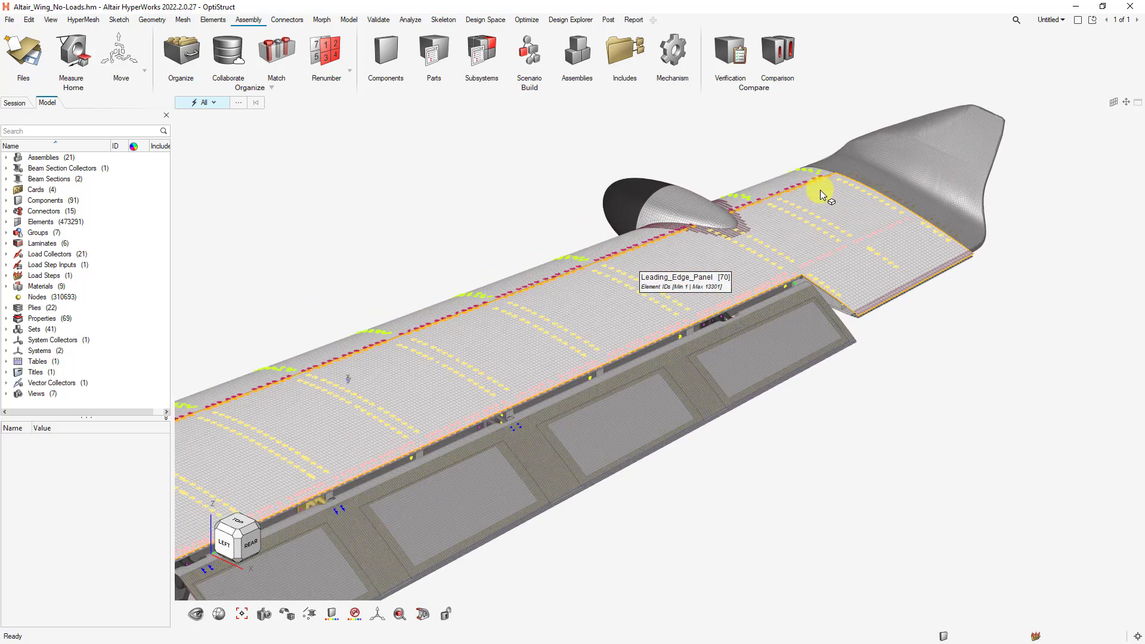
middle_drag(749, 221, 713, 242)
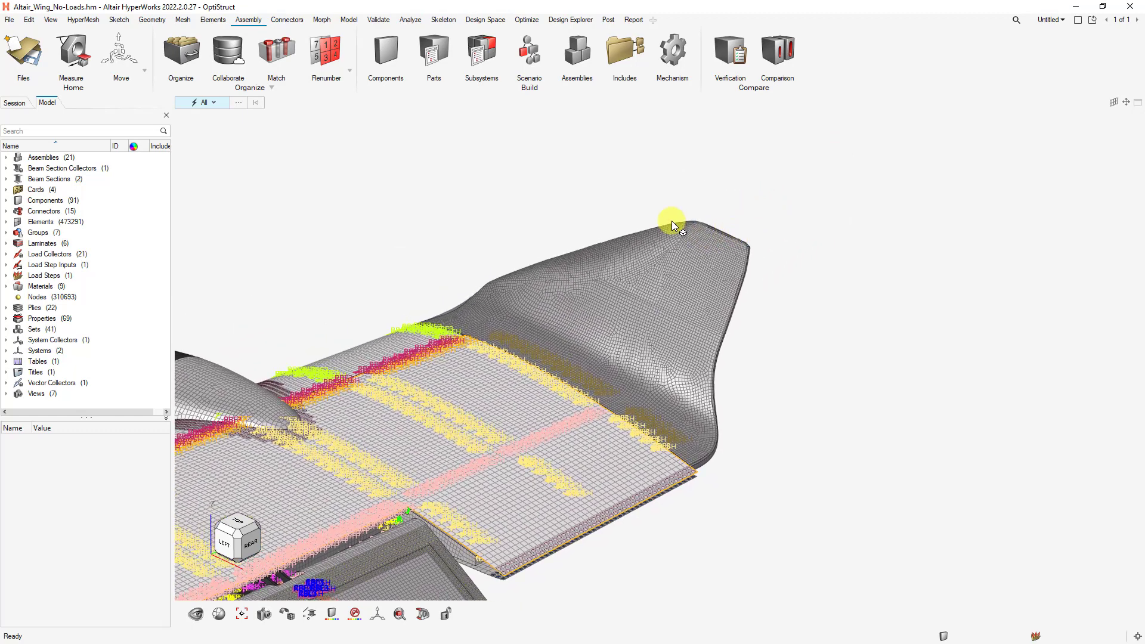
click(213, 103)
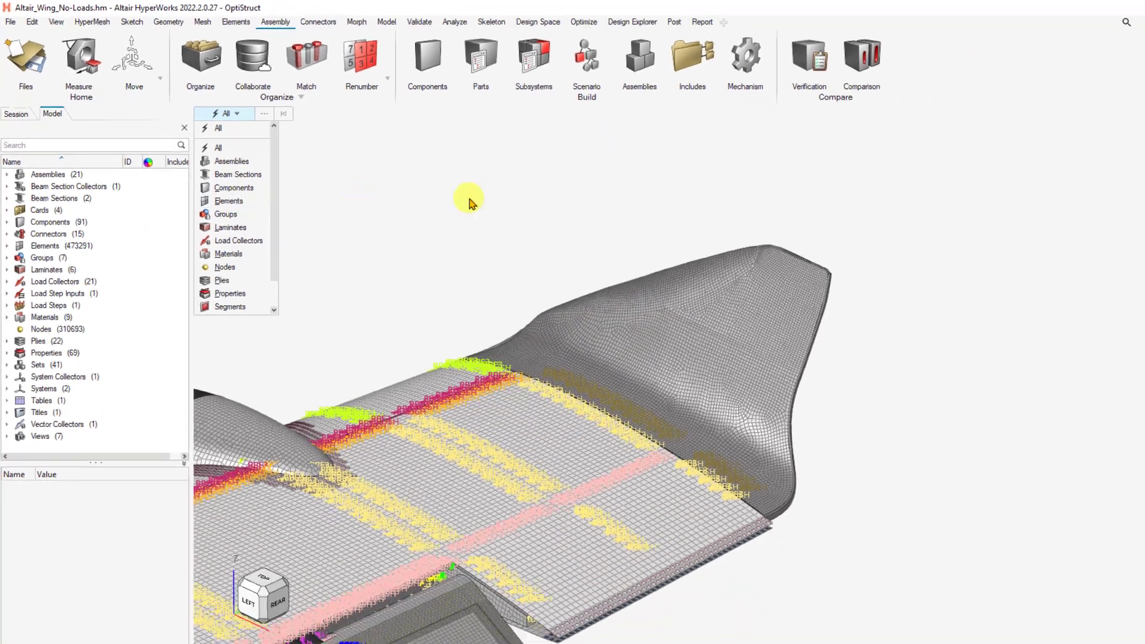
click(393, 337)
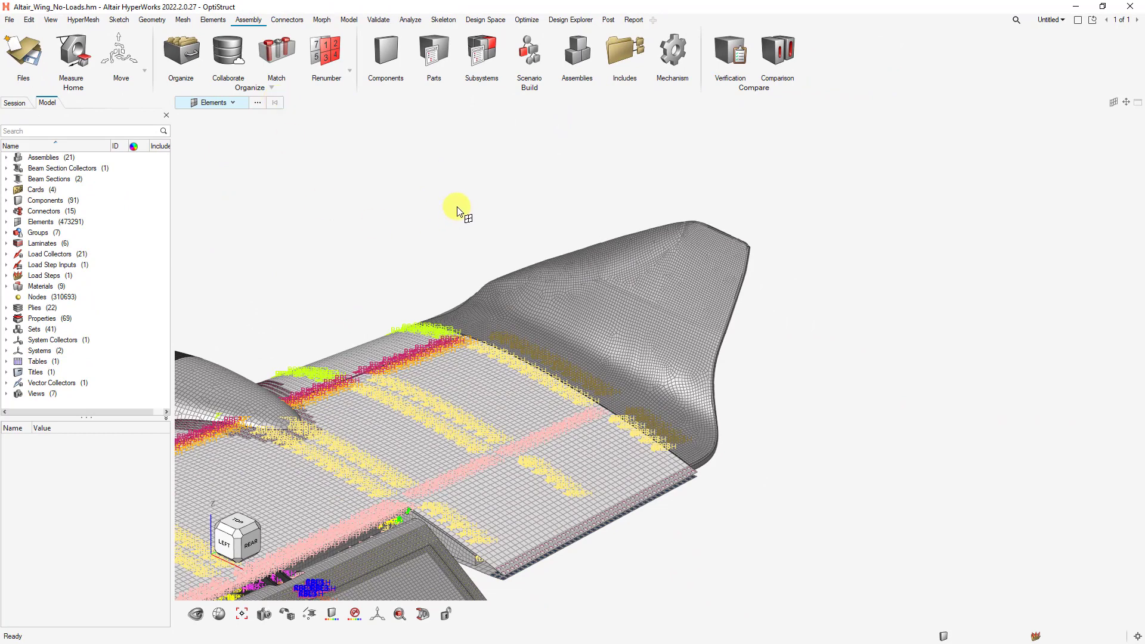
drag(503, 196, 848, 321)
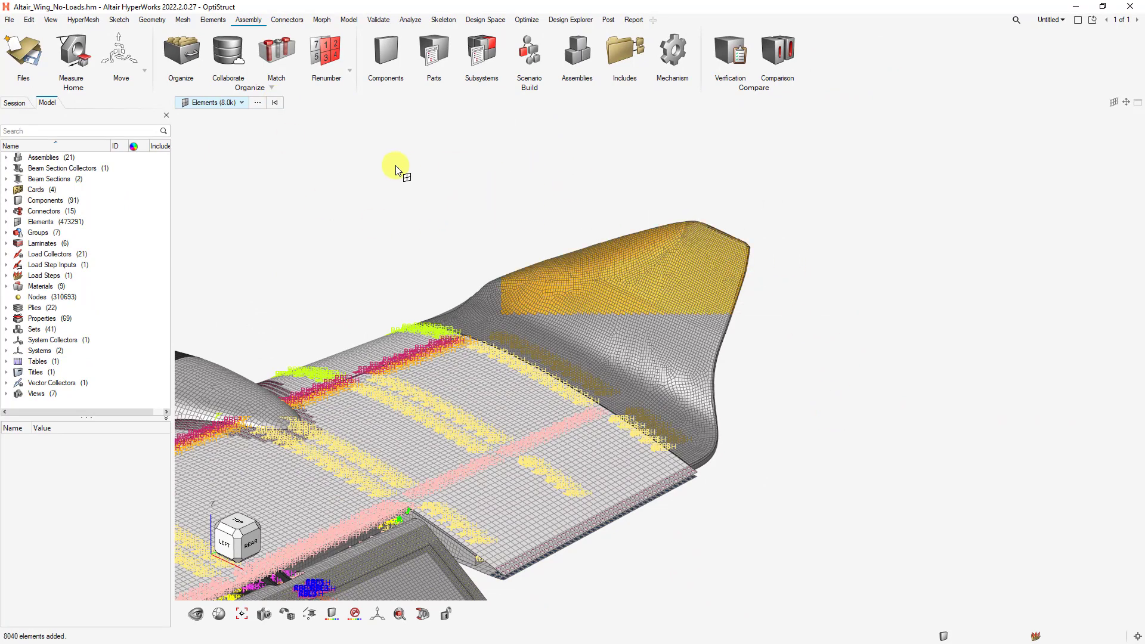
Set the advanced element selection to By Config with CTRIA3 and CQUAD4 among the displayed elements, and accept it.
key(space)
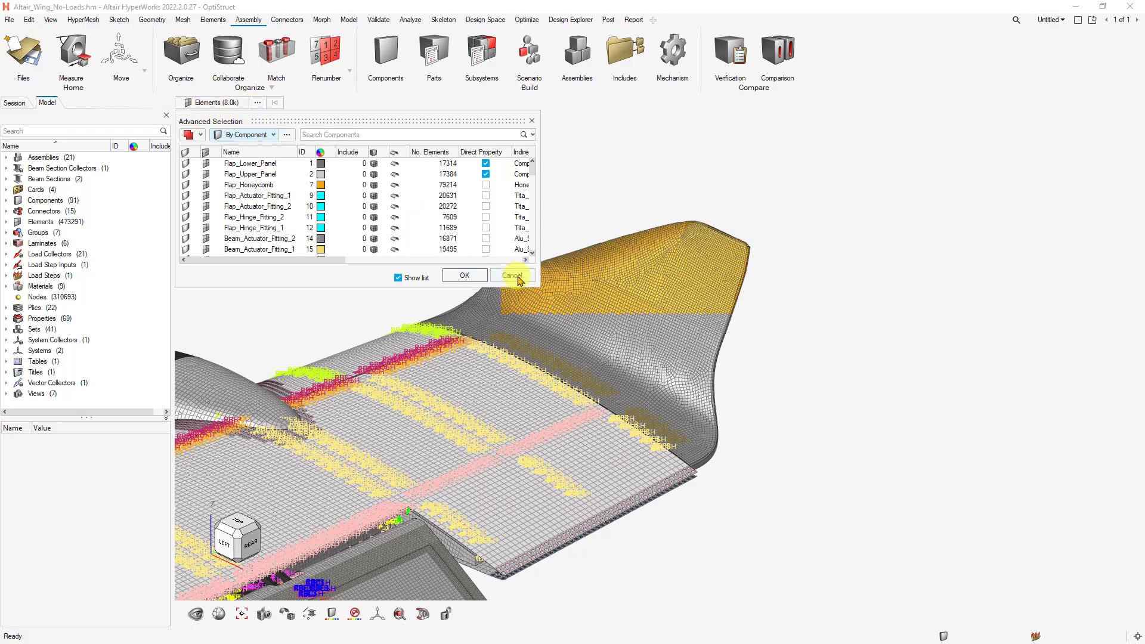
click(244, 136)
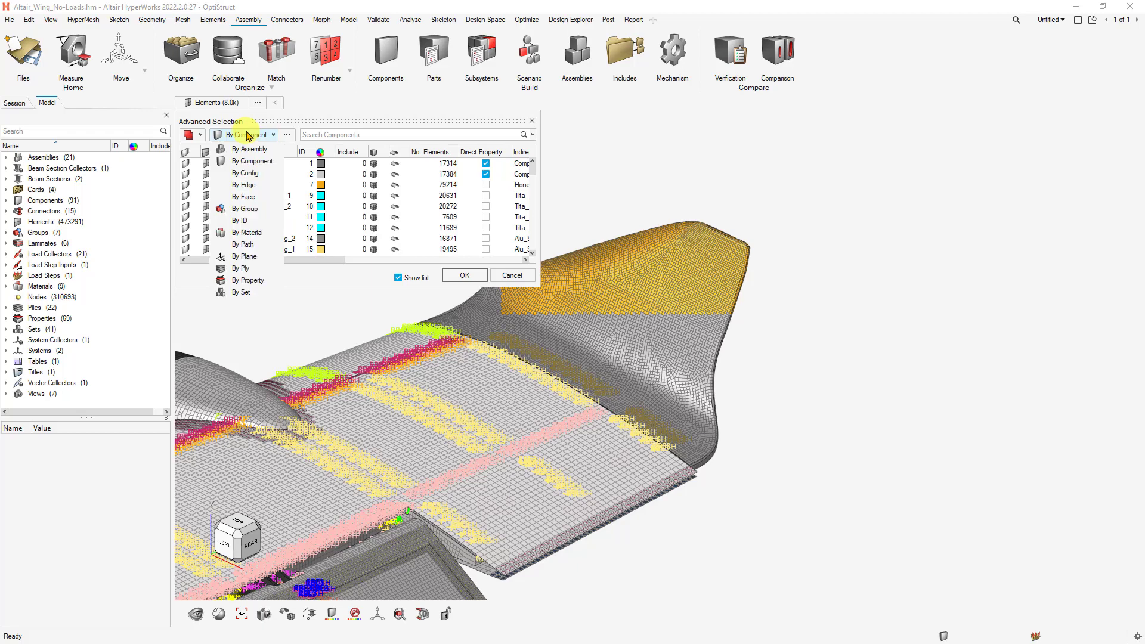
click(268, 180)
click(222, 203)
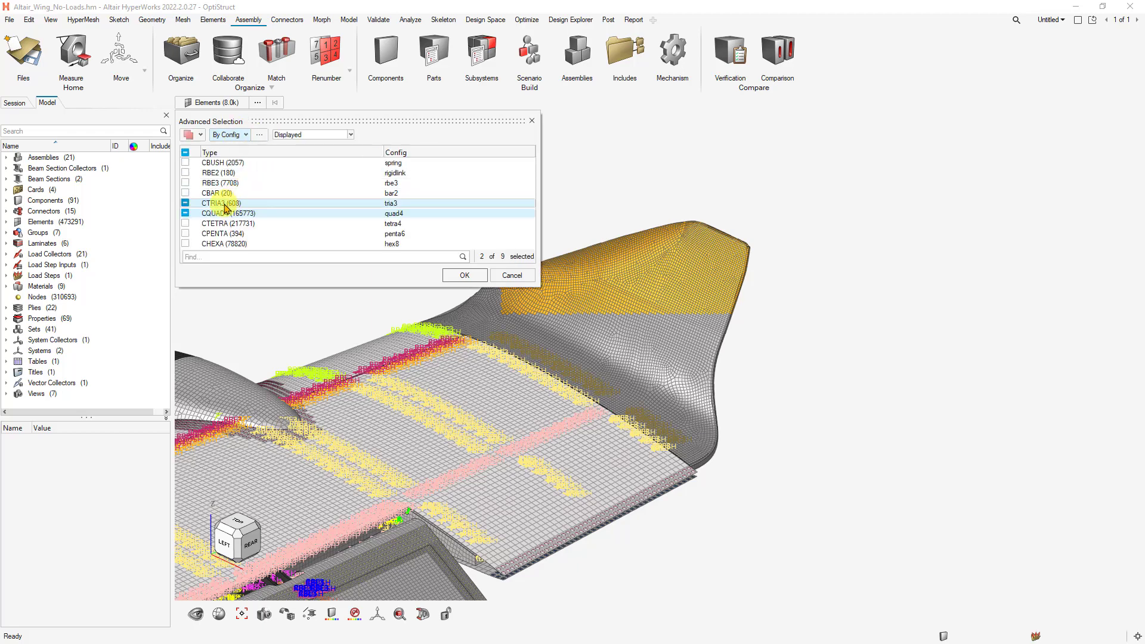
shift+click(226, 214)
click(186, 203)
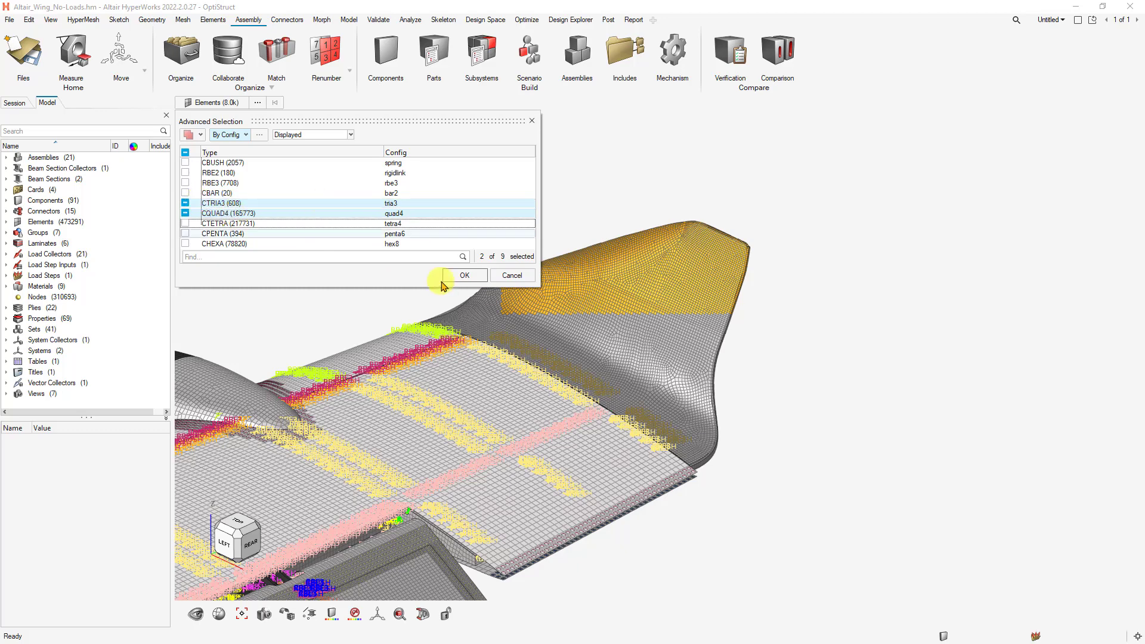
click(465, 275)
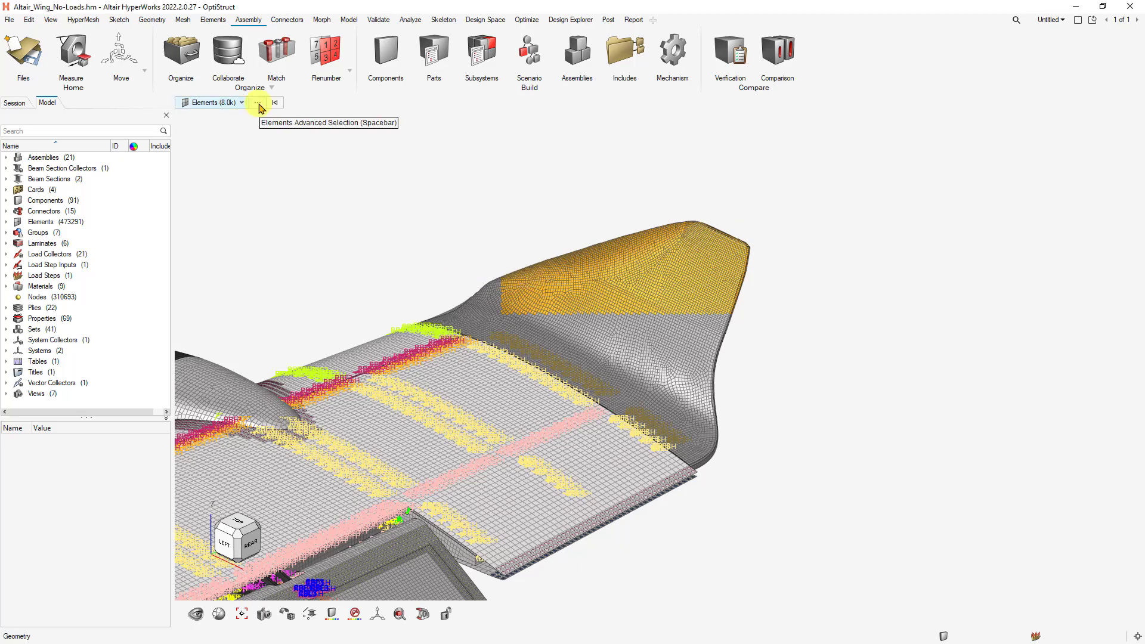
Clear the element selection, reset the selector to All and bring the whole wing into view.
middle_drag(396, 204, 498, 215)
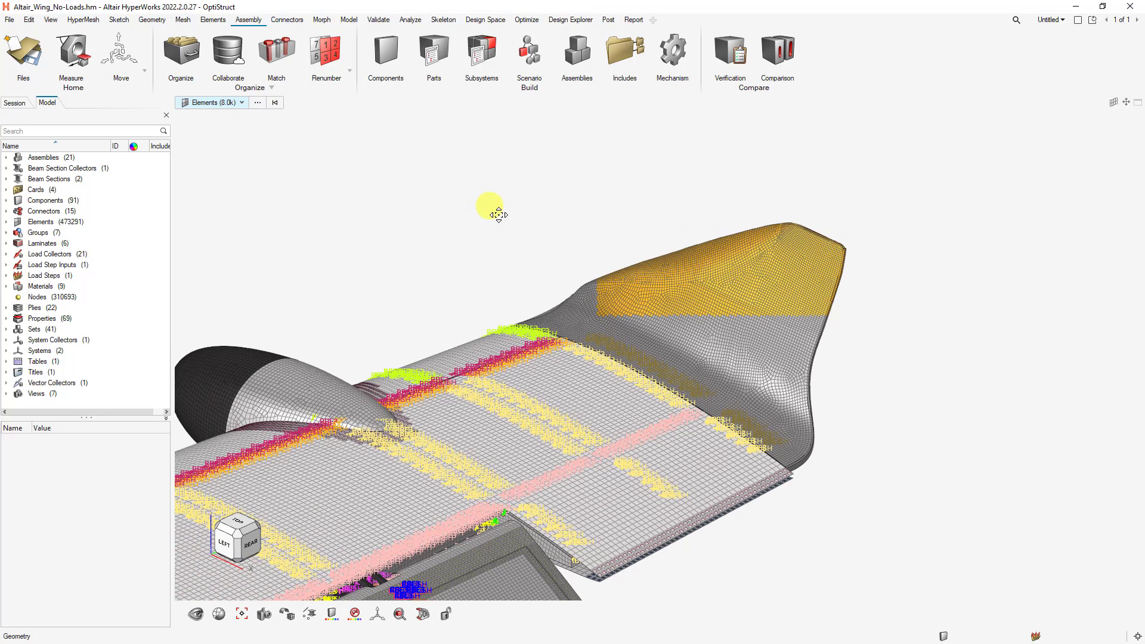
click(499, 214)
scroll(417, 194, down, 3)
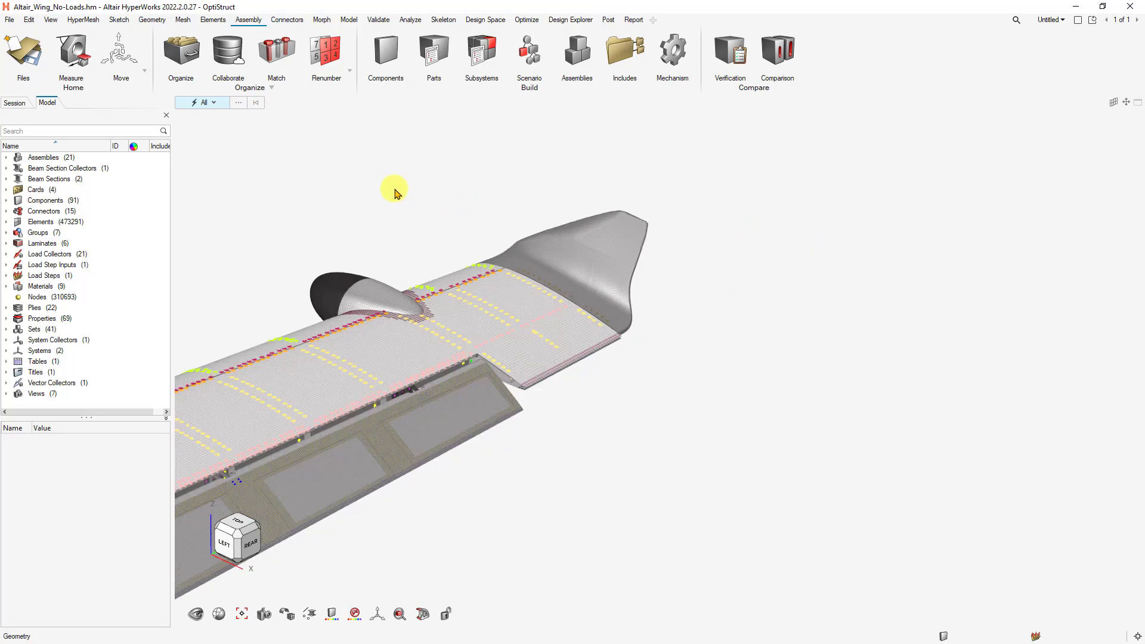
middle_drag(394, 189, 738, 195)
scroll(722, 197, down, 3)
middle_drag(546, 200, 512, 219)
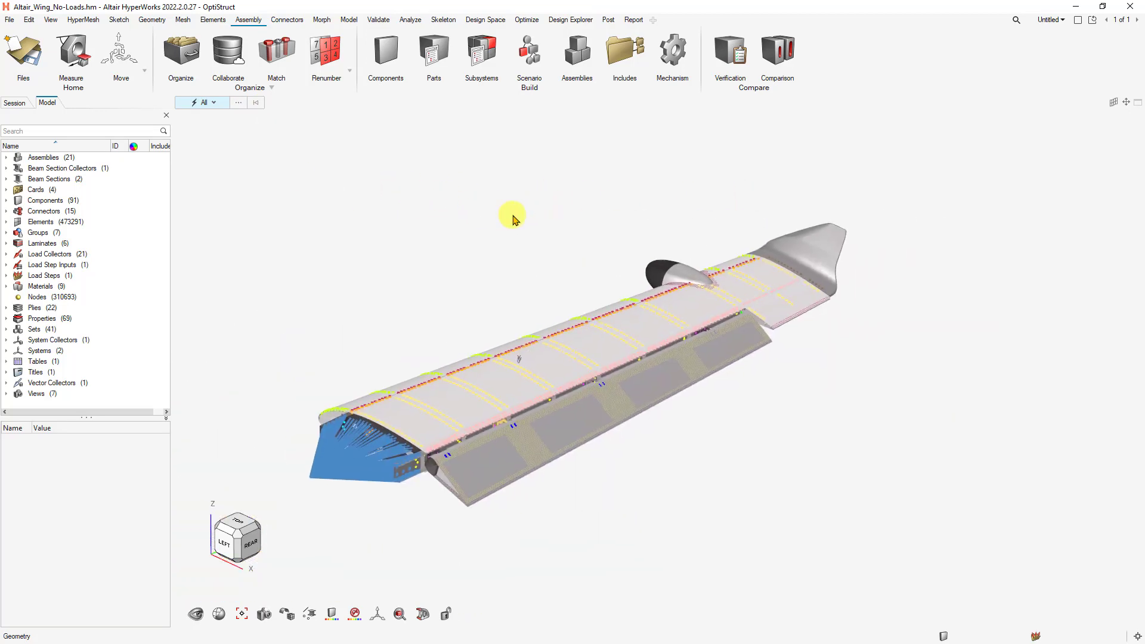
Review the context options for window-selected wing elements and reset the entity selector to idle mode.
right_click(511, 218)
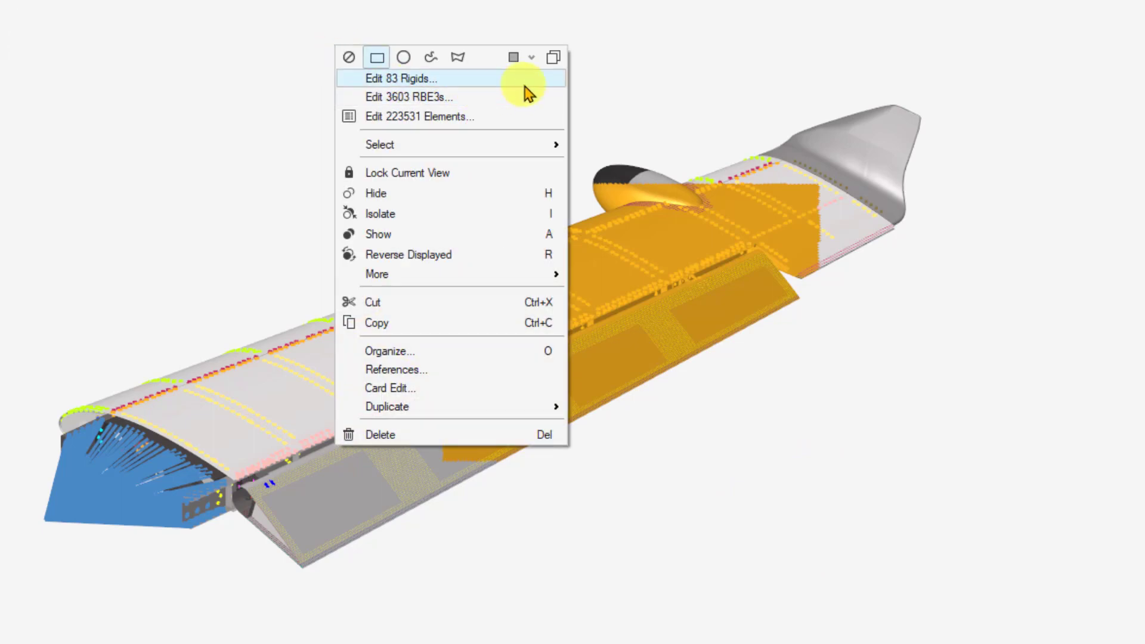
mouse_move(495, 149)
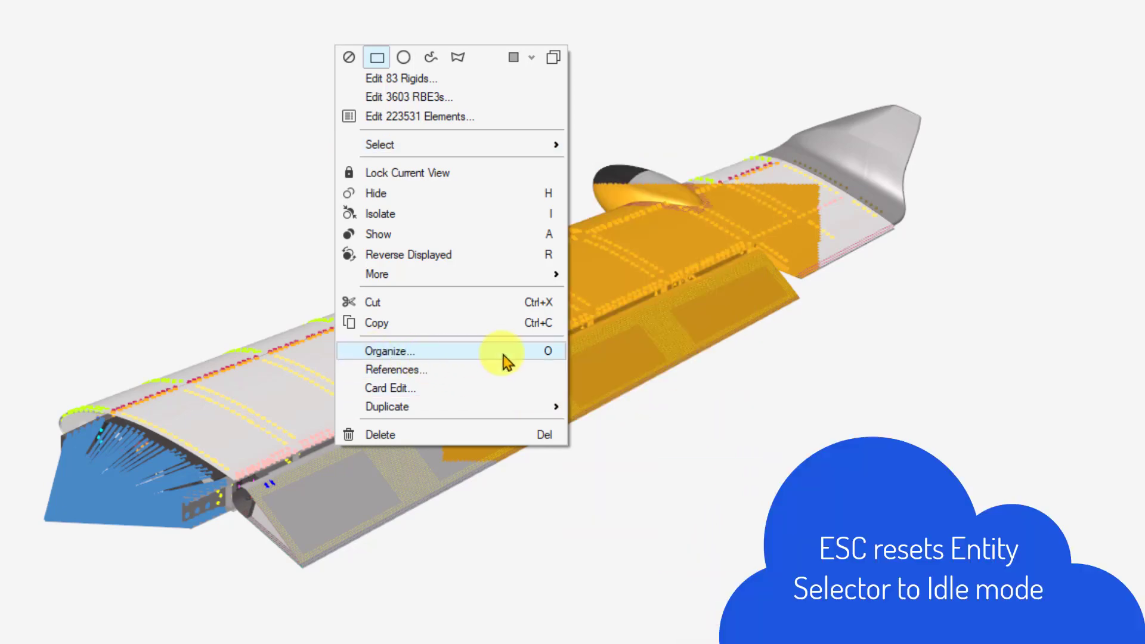
key(Escape)
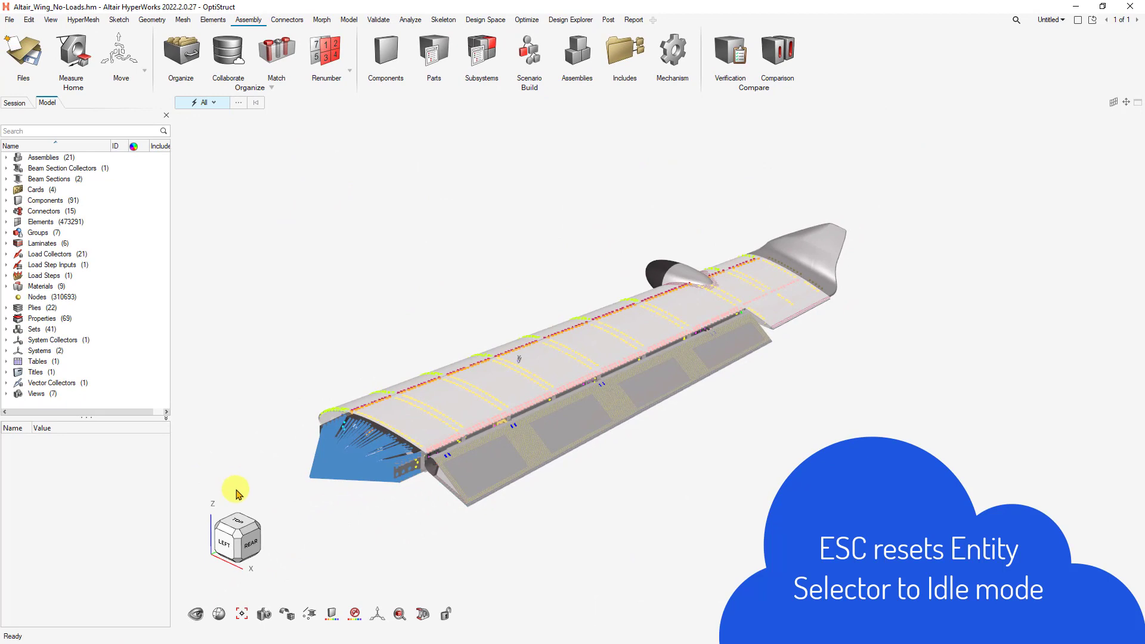
Limit the display to elements only, without contacts and systems, and dock the view controls toolbar vertically beside the Model browser.
mouse_move(240, 548)
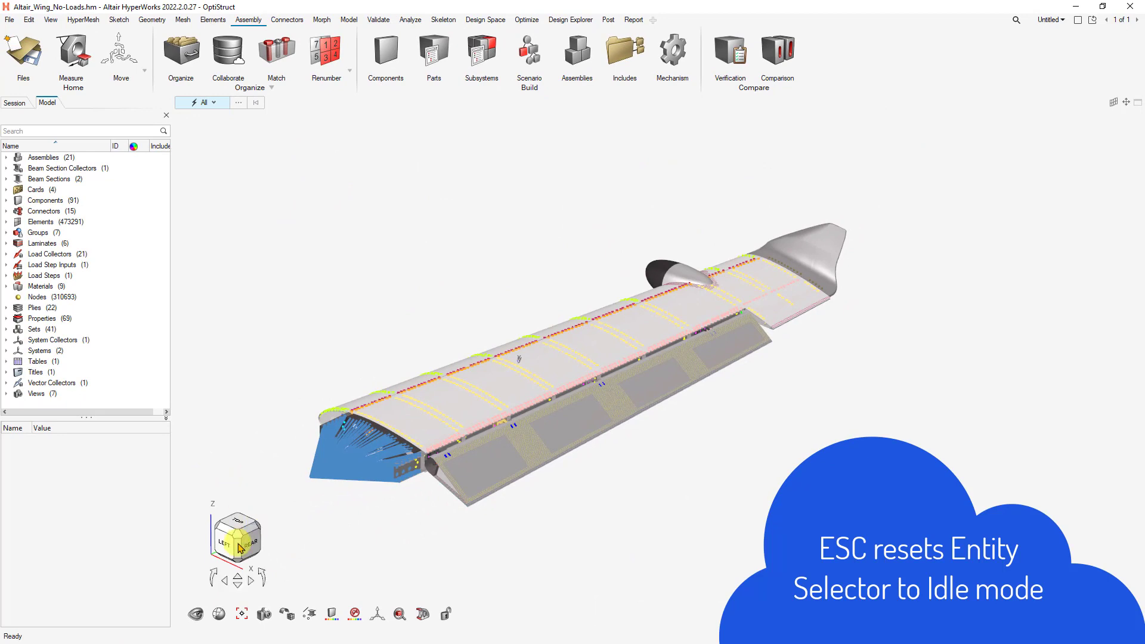
drag(240, 540, 251, 555)
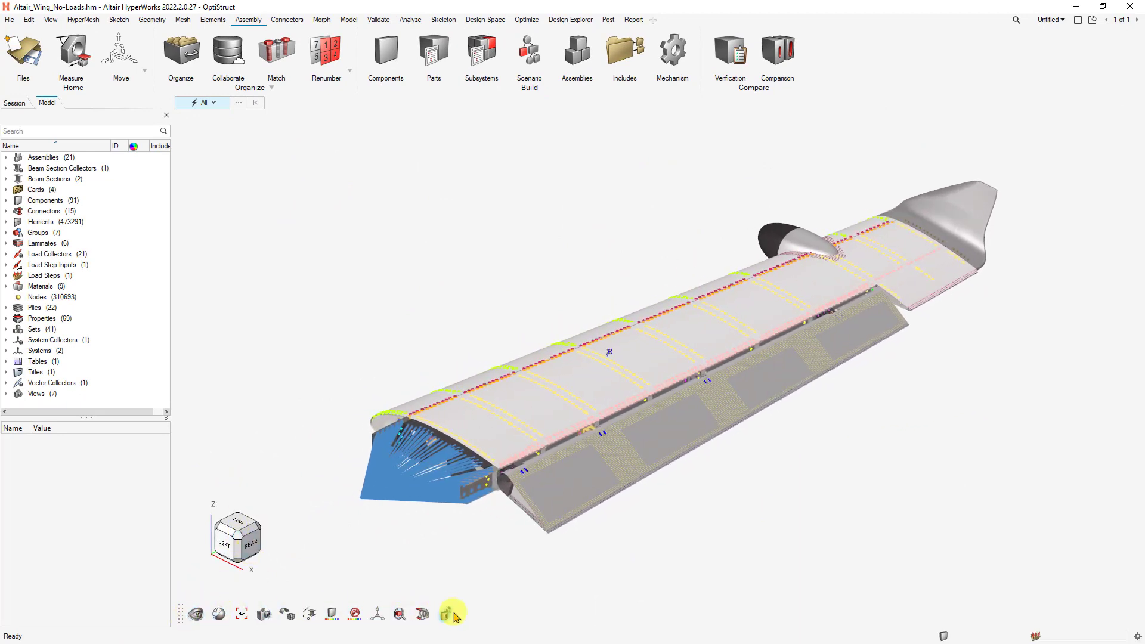
click(196, 615)
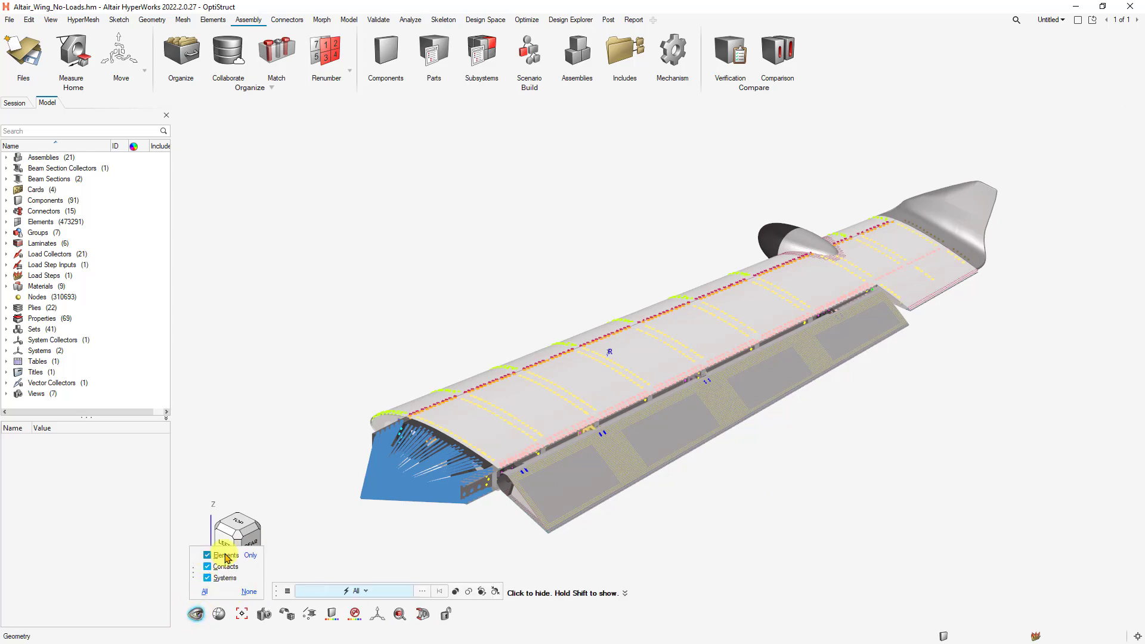
click(252, 556)
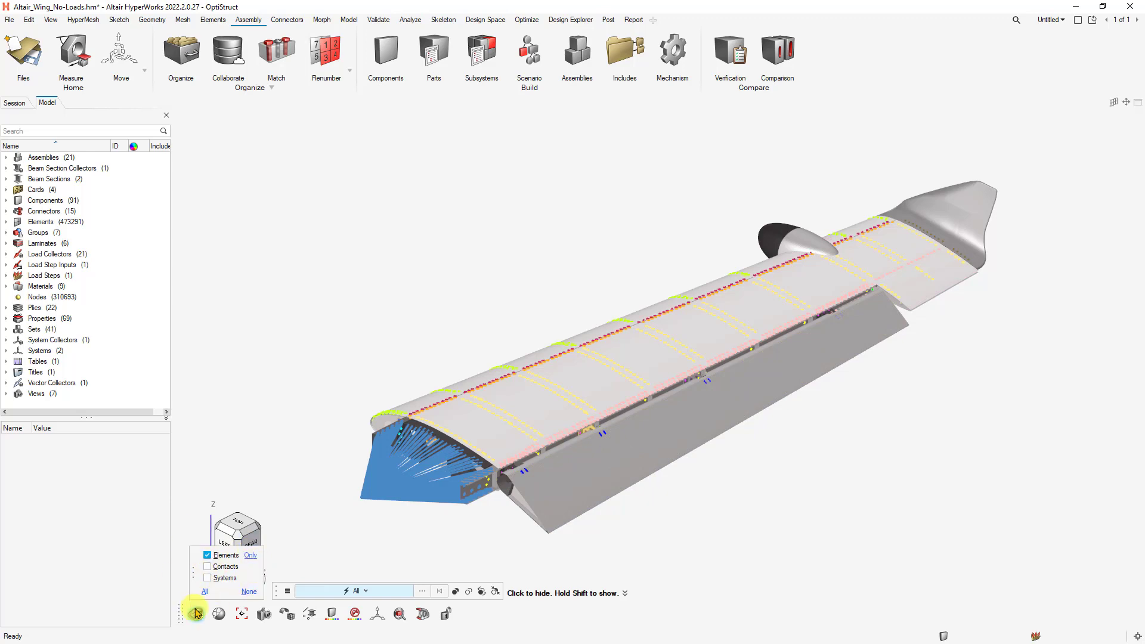
drag(174, 616, 184, 115)
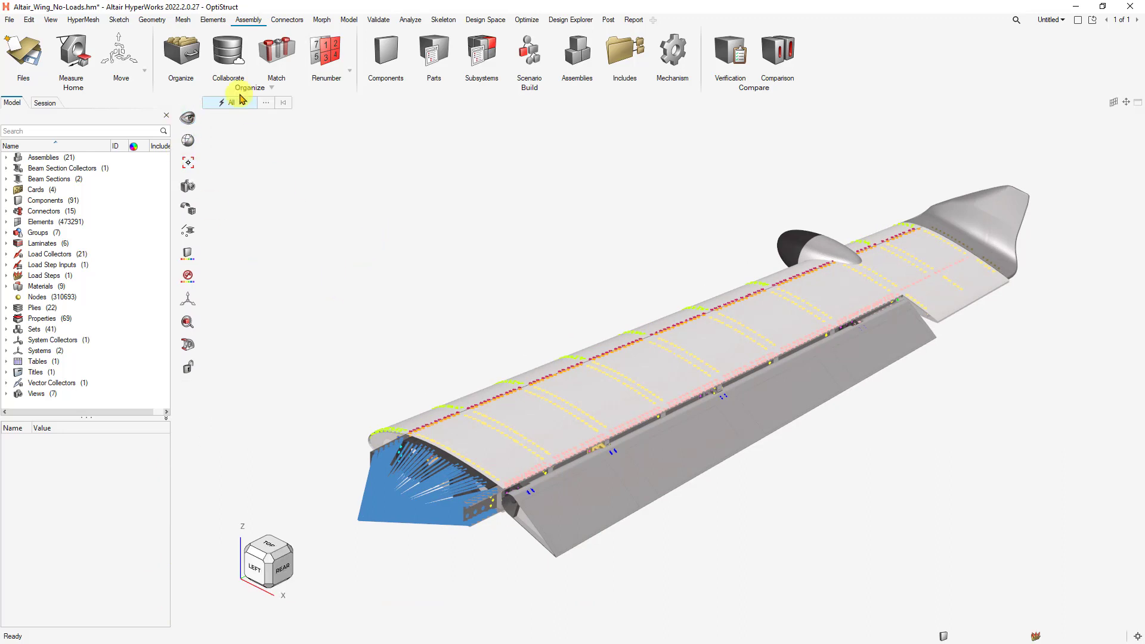
Start creating surfaces from FE shell elements and open the options for surface complexity and tolerance type.
click(149, 20)
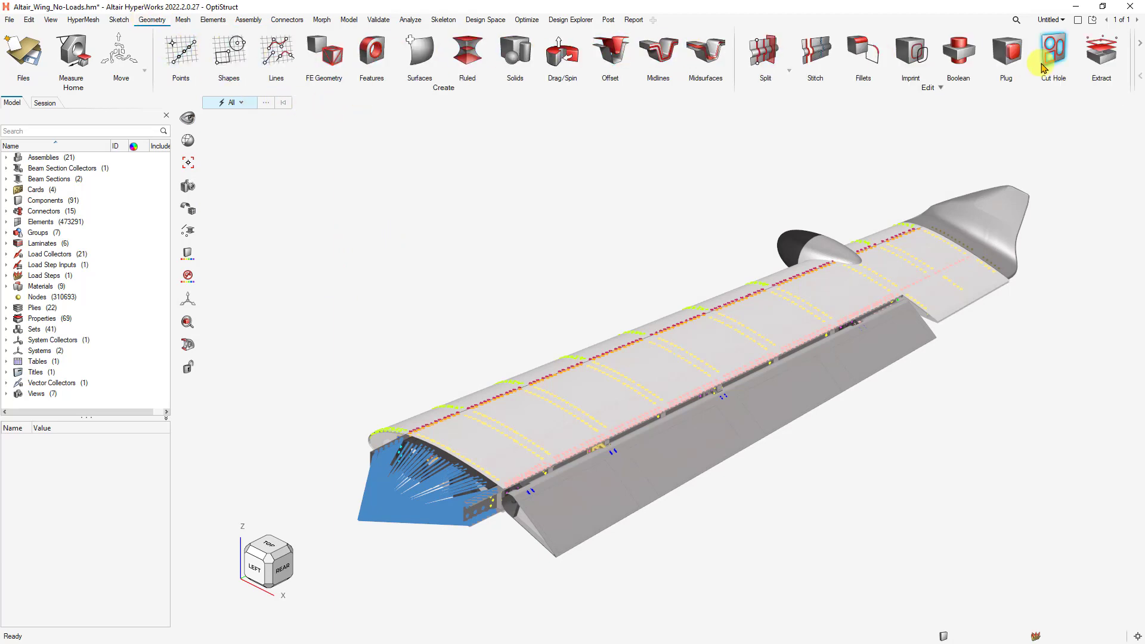
click(426, 59)
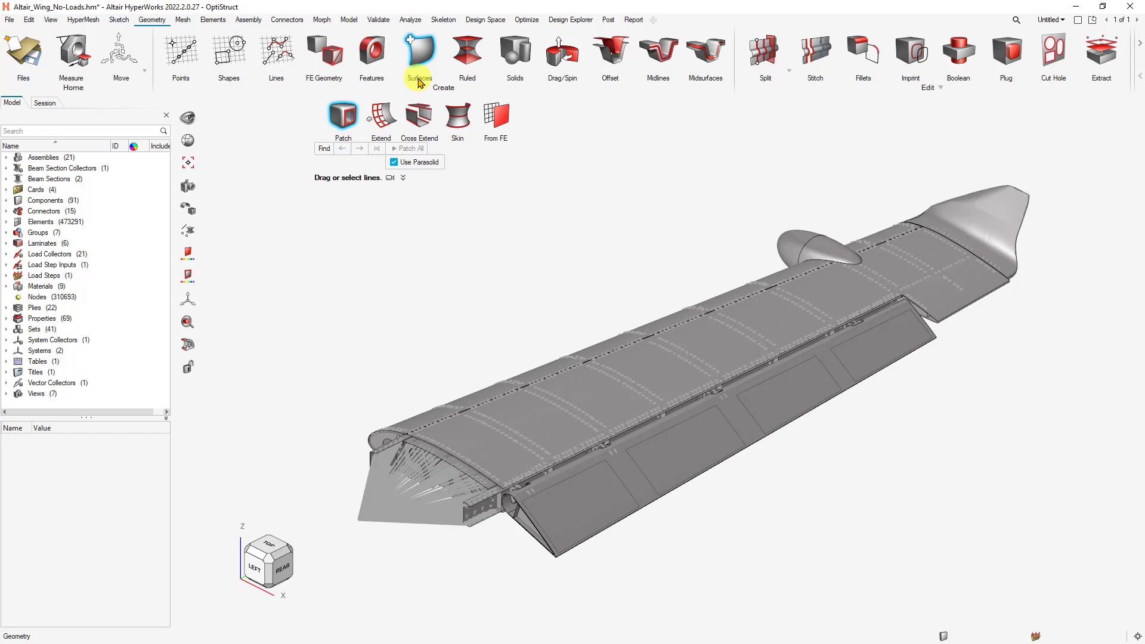
click(496, 116)
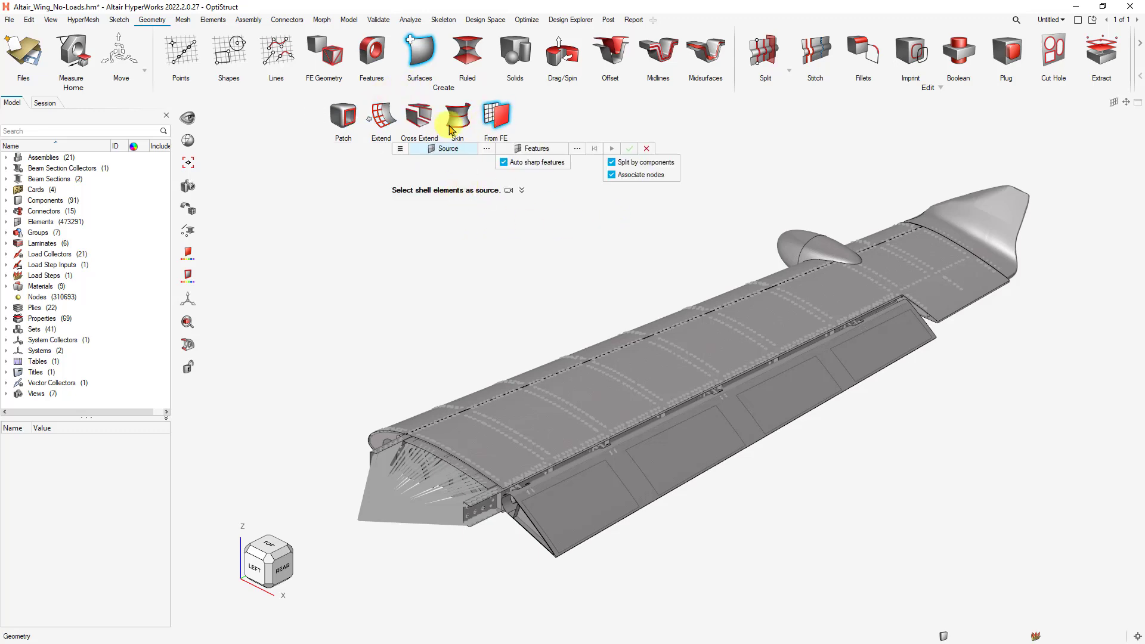
click(401, 149)
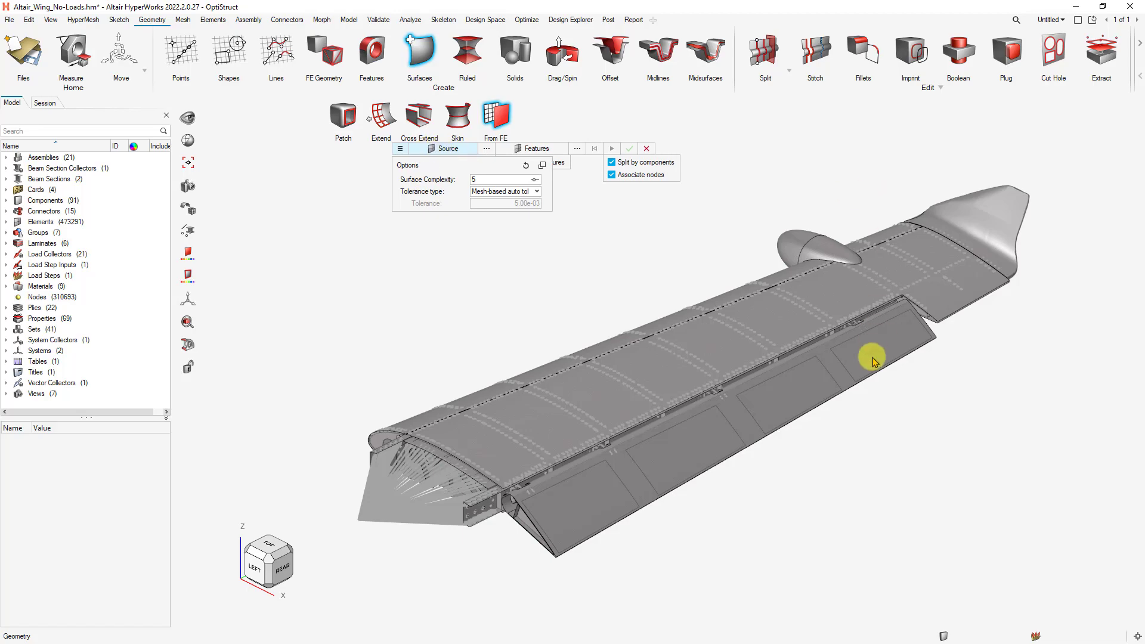
Select all connected shell elements of the flap's upper panel as source, create surfaces from them, and exit the tool.
scroll(858, 355, up, 5)
scroll(836, 335, up, 3)
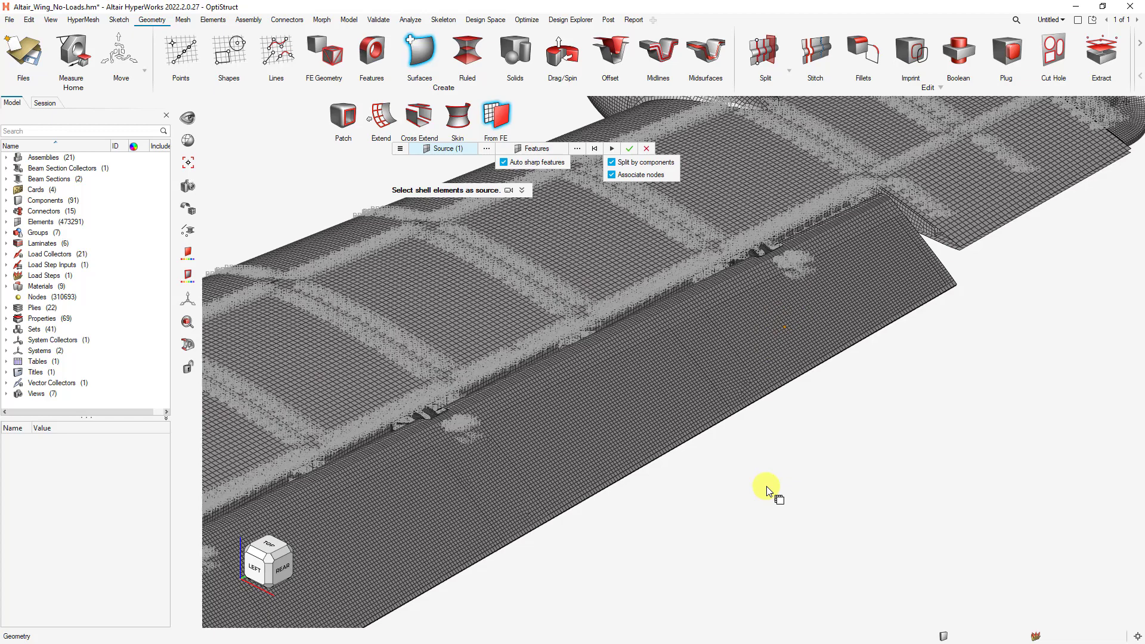
right_click(800, 459)
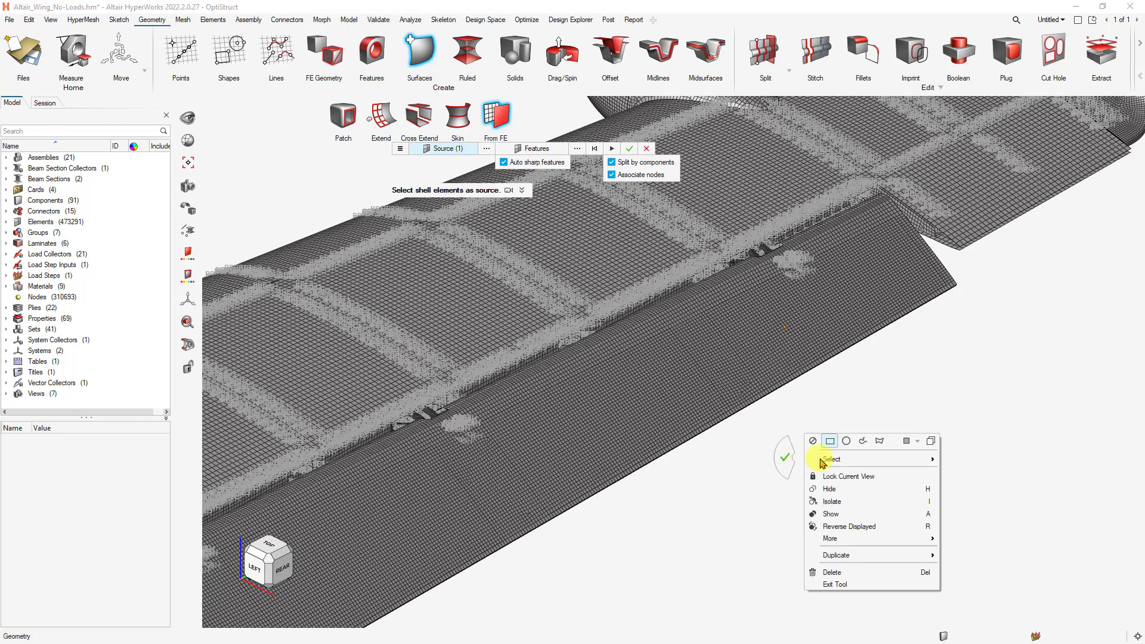
mouse_move(870, 465)
key(alt)
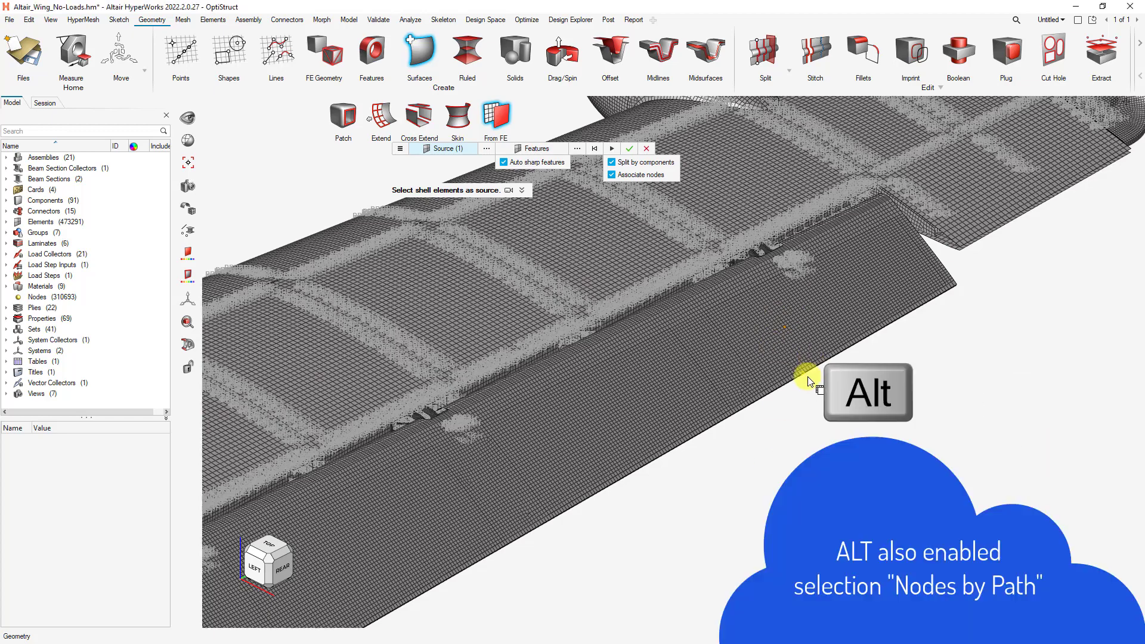
alt+click(784, 321)
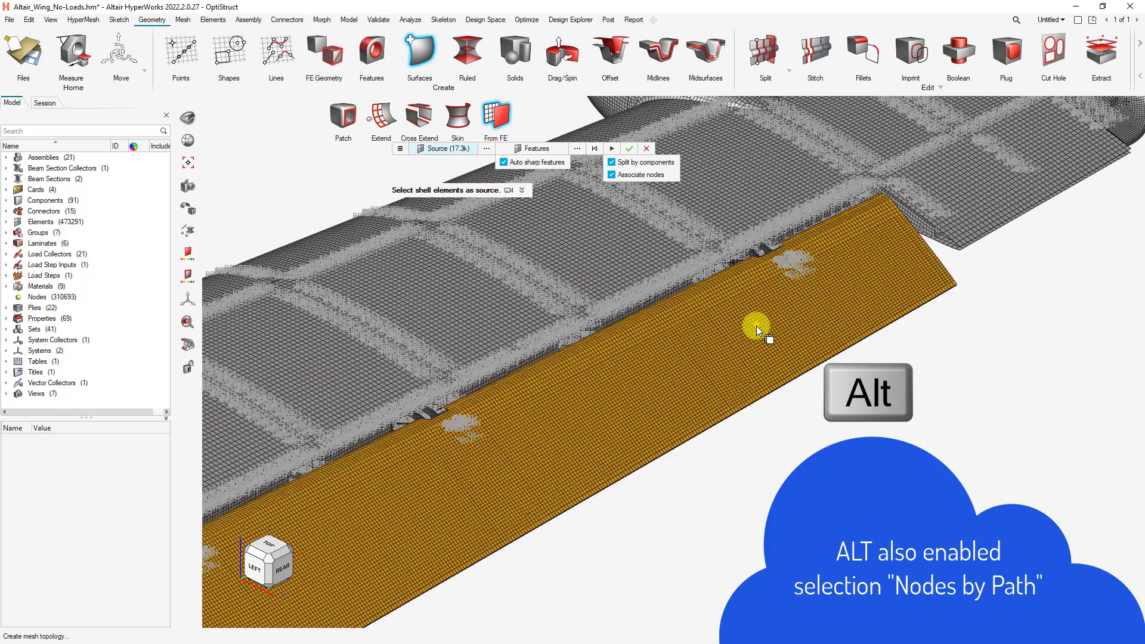
click(613, 149)
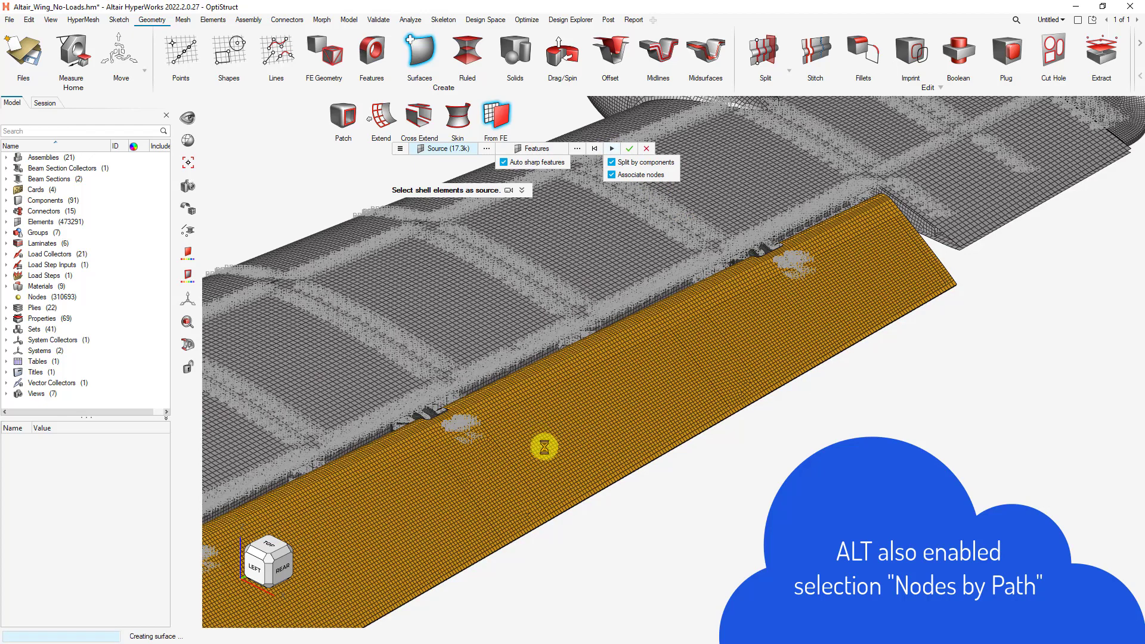
ctrl+right_drag(544, 443, 673, 398)
key(Escape)
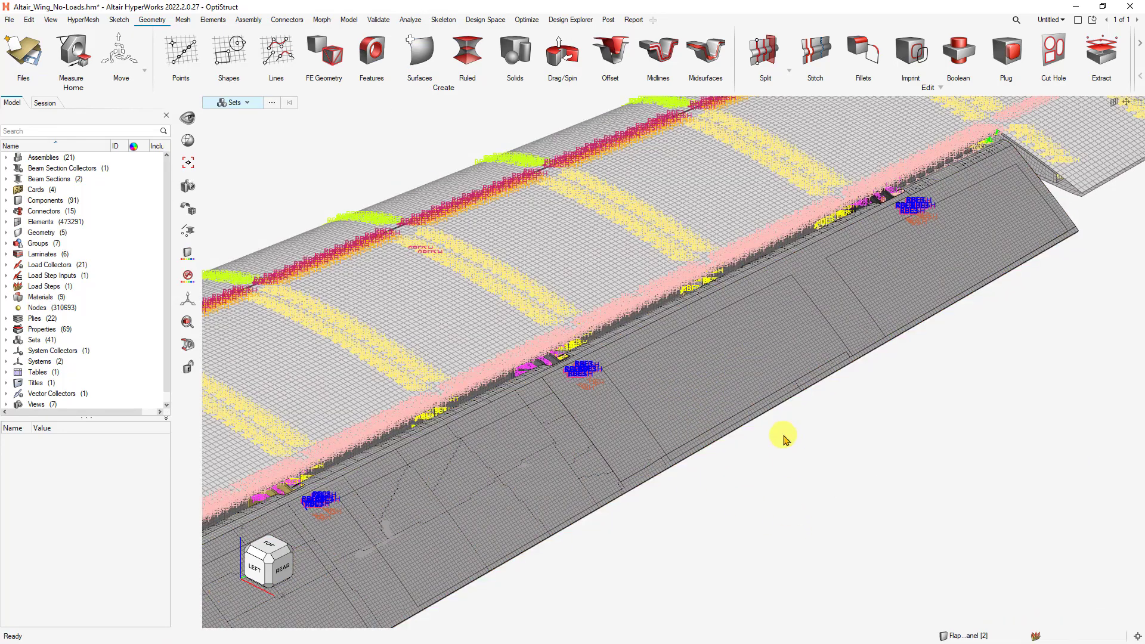
Select all surfaces in the model, isolate them in the display, and clear the selection.
key(s)
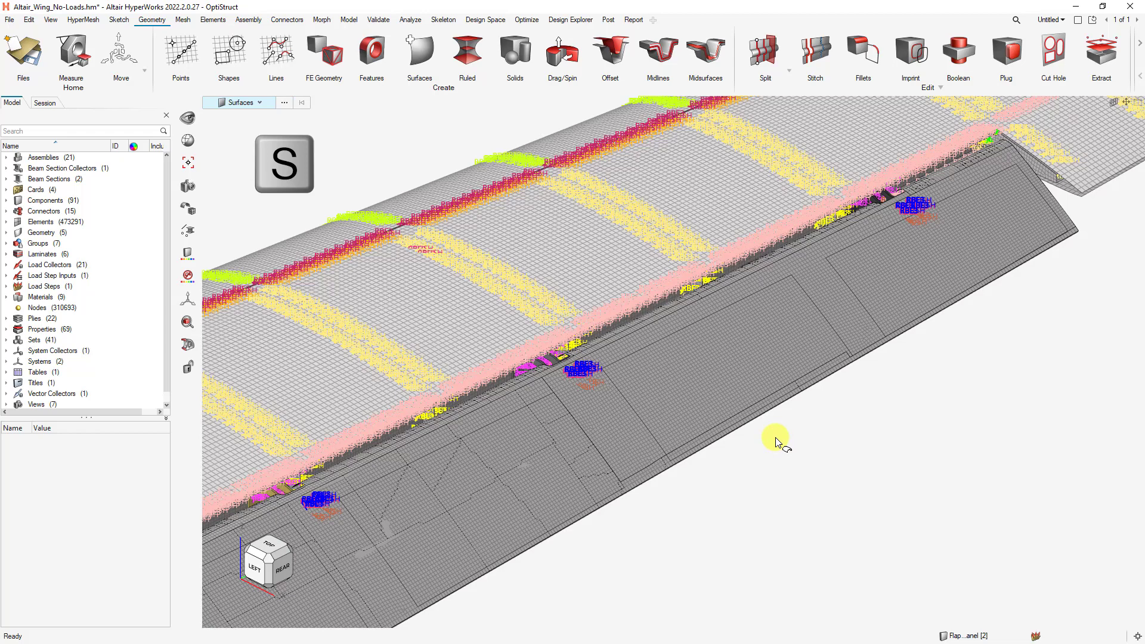
key(ctrl+a)
key(i)
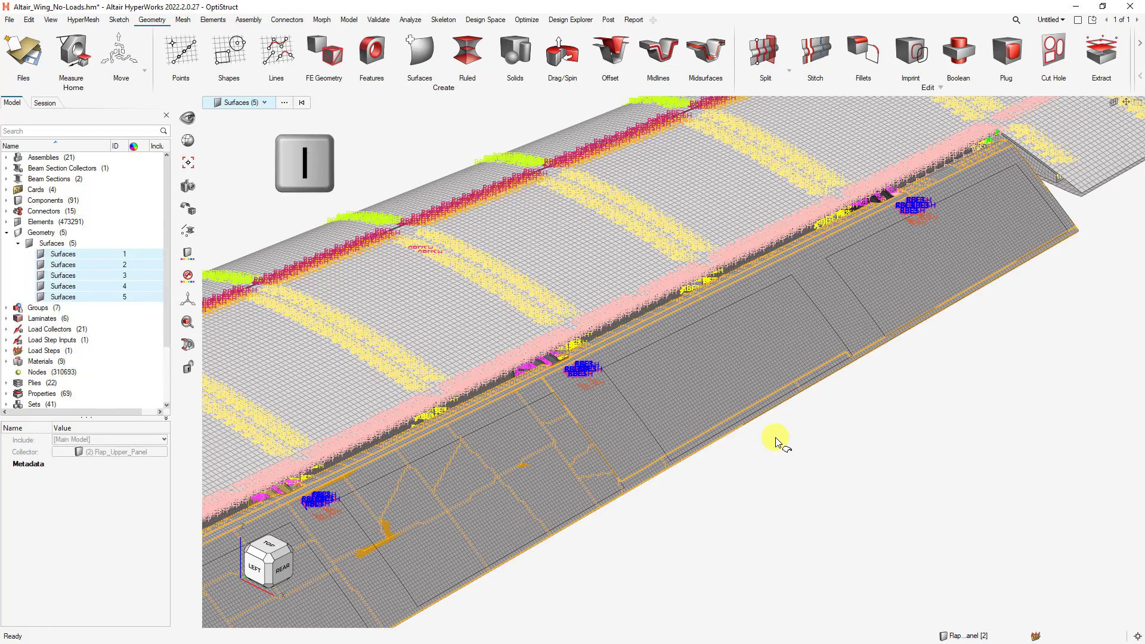
click(915, 581)
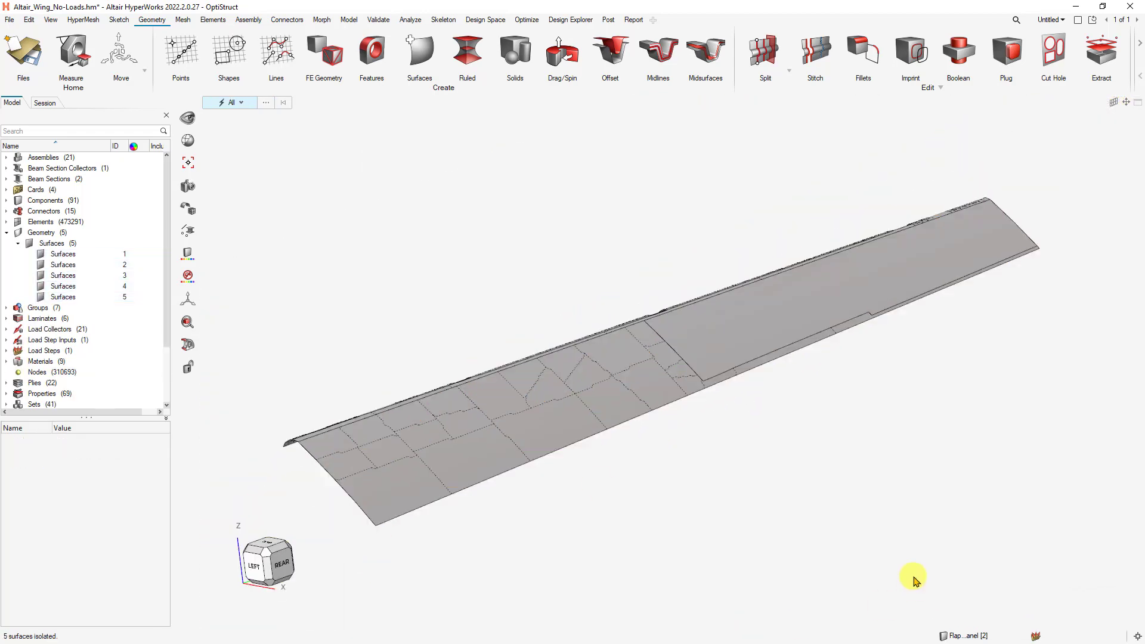
Start splitting surfaces with a plane, and view and close the Split with Plane help video.
click(766, 61)
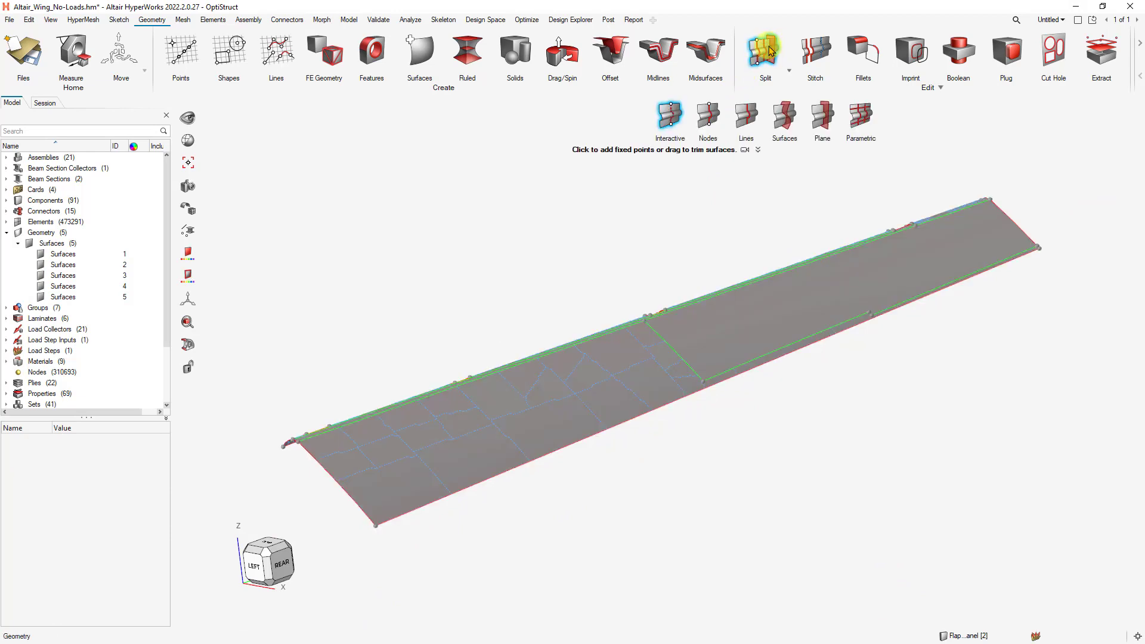
click(826, 115)
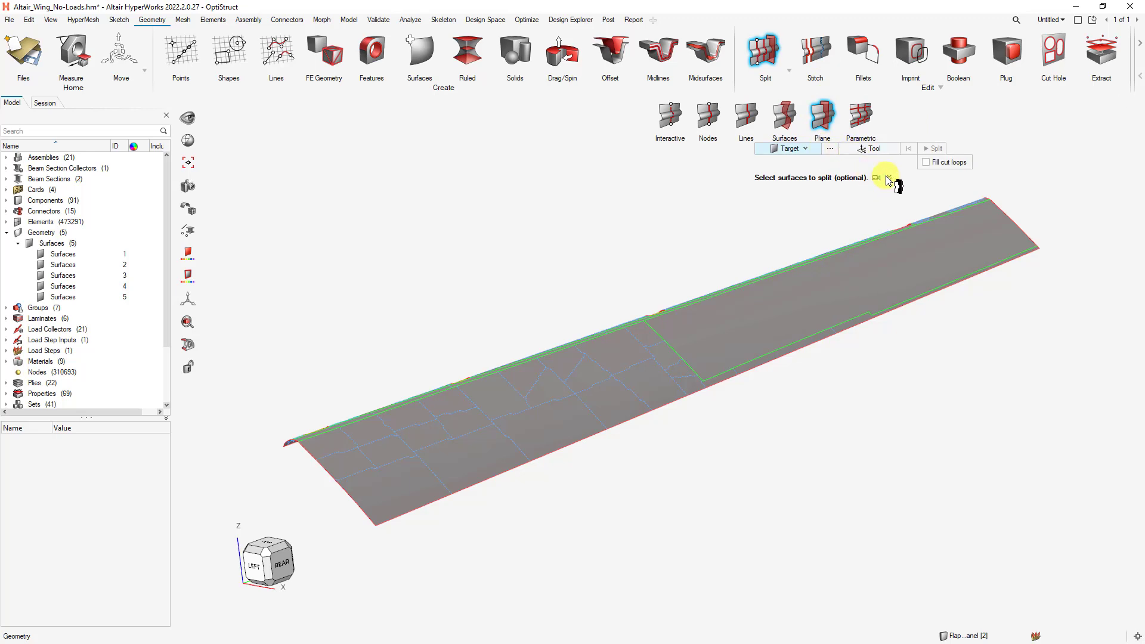
mouse_move(876, 179)
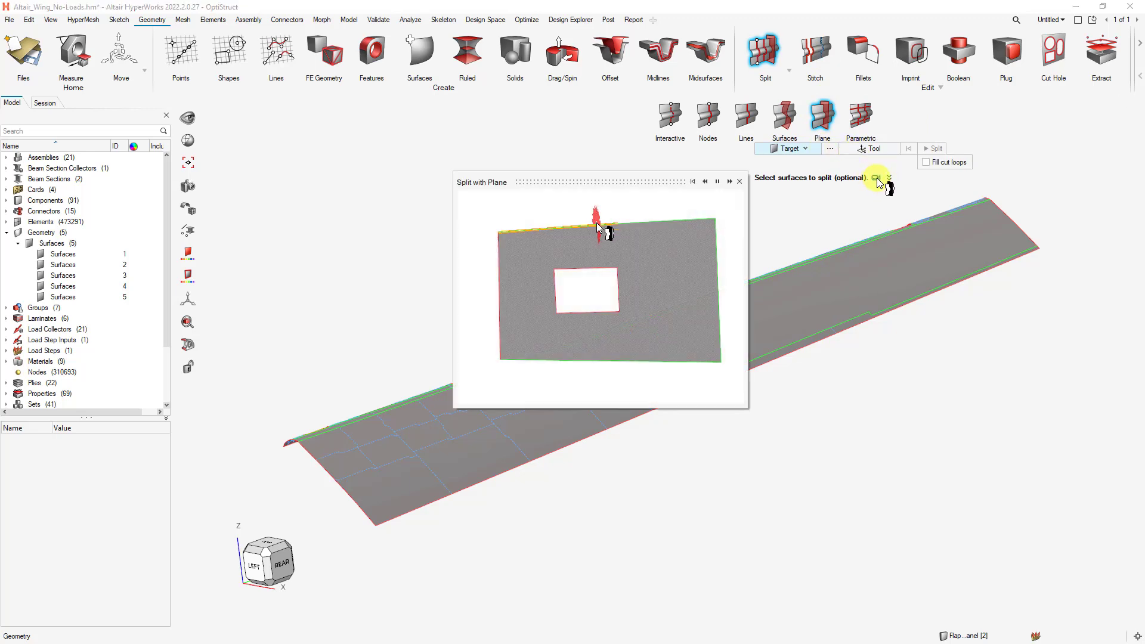
click(739, 182)
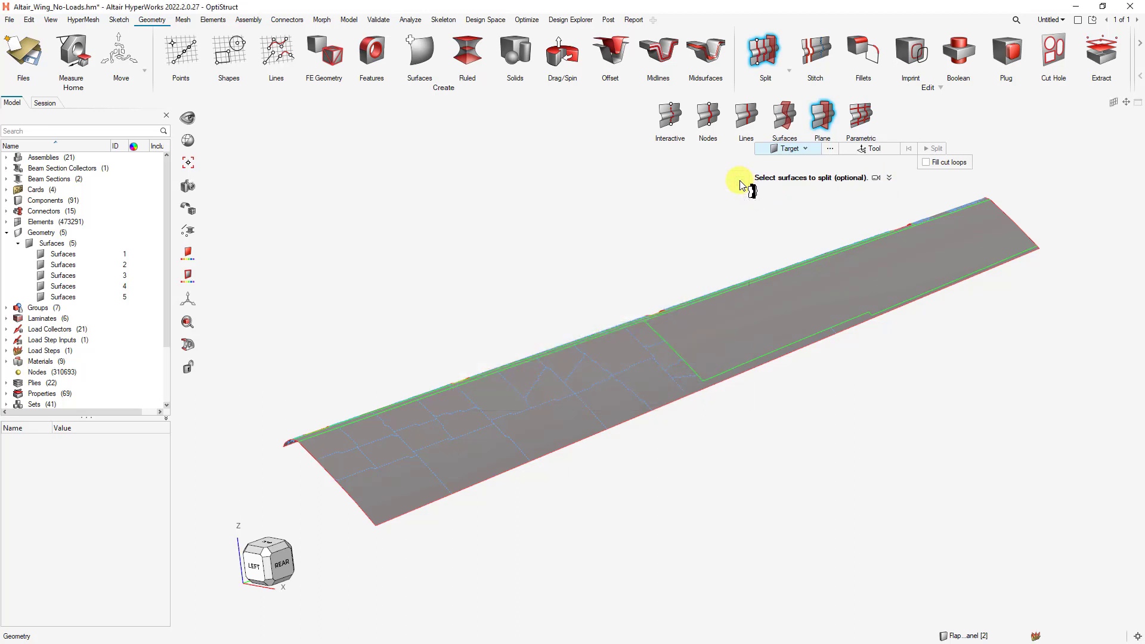
Split the large flap surface diagonally with a plane running from a point on its long edge to the outer corner, and exit.
click(859, 280)
click(869, 148)
click(825, 253)
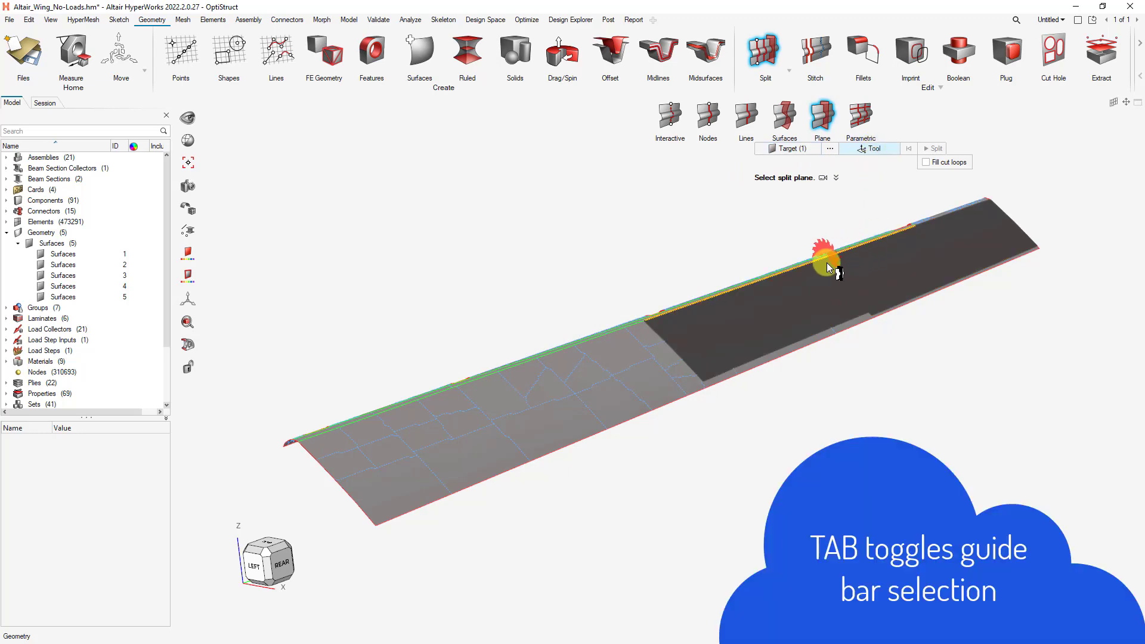
click(783, 280)
scroll(836, 281, up, 3)
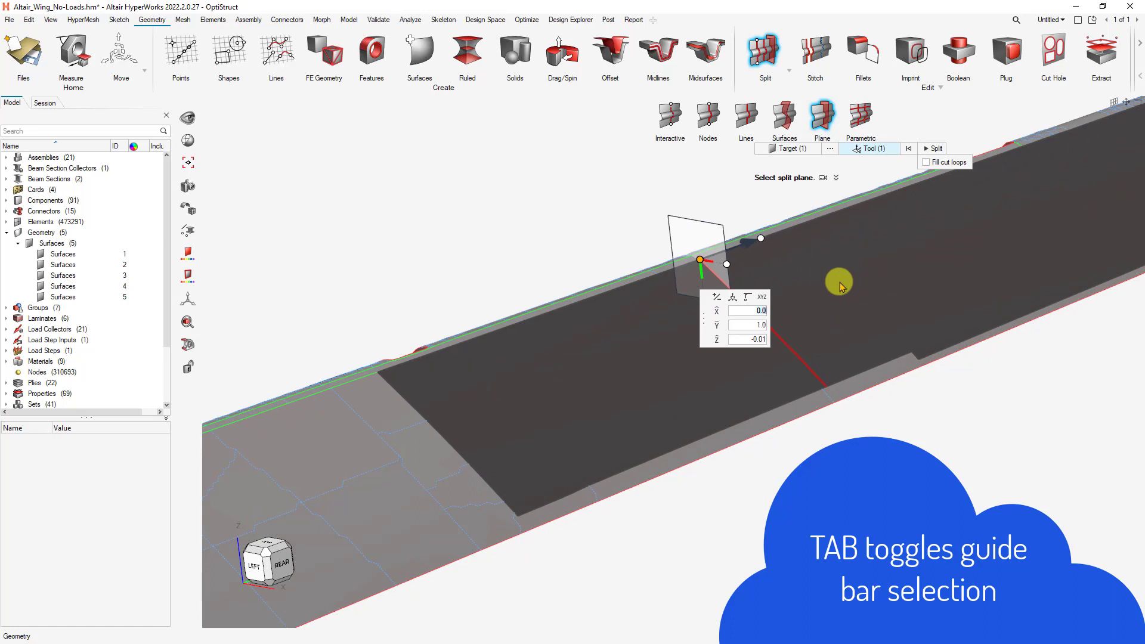
drag(702, 314, 717, 455)
scroll(644, 351, down, 2)
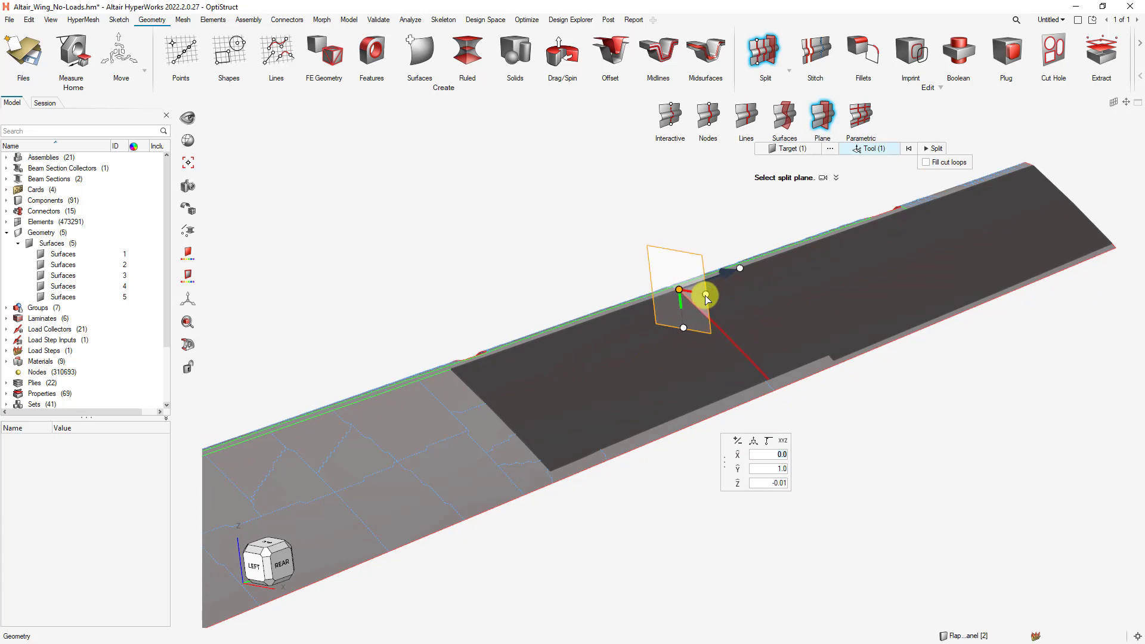
drag(697, 294, 1113, 245)
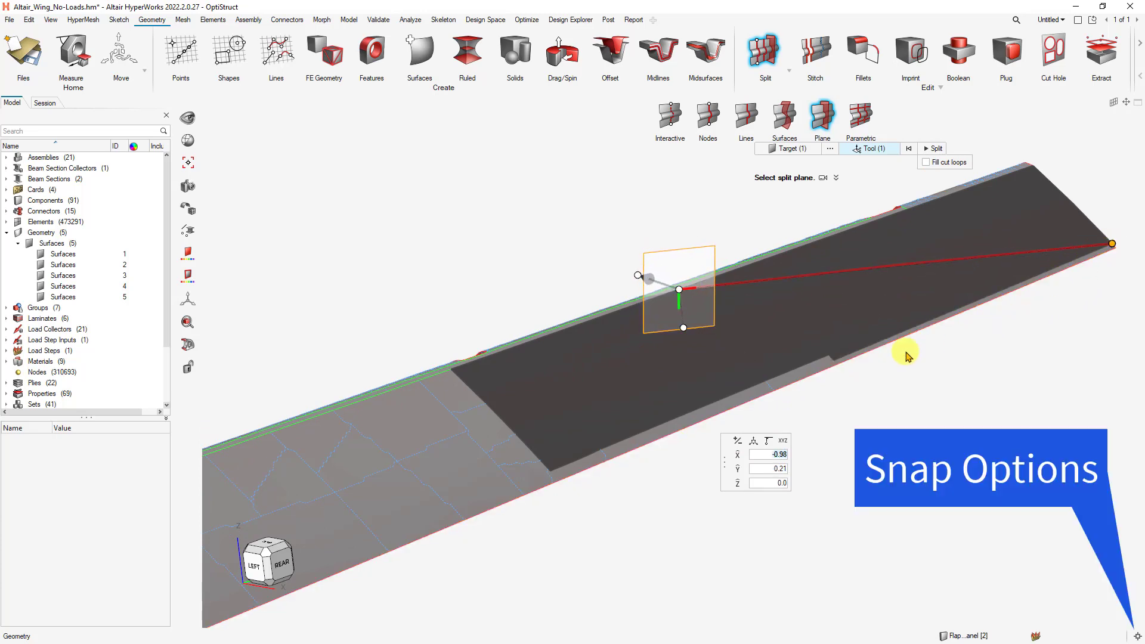
click(934, 149)
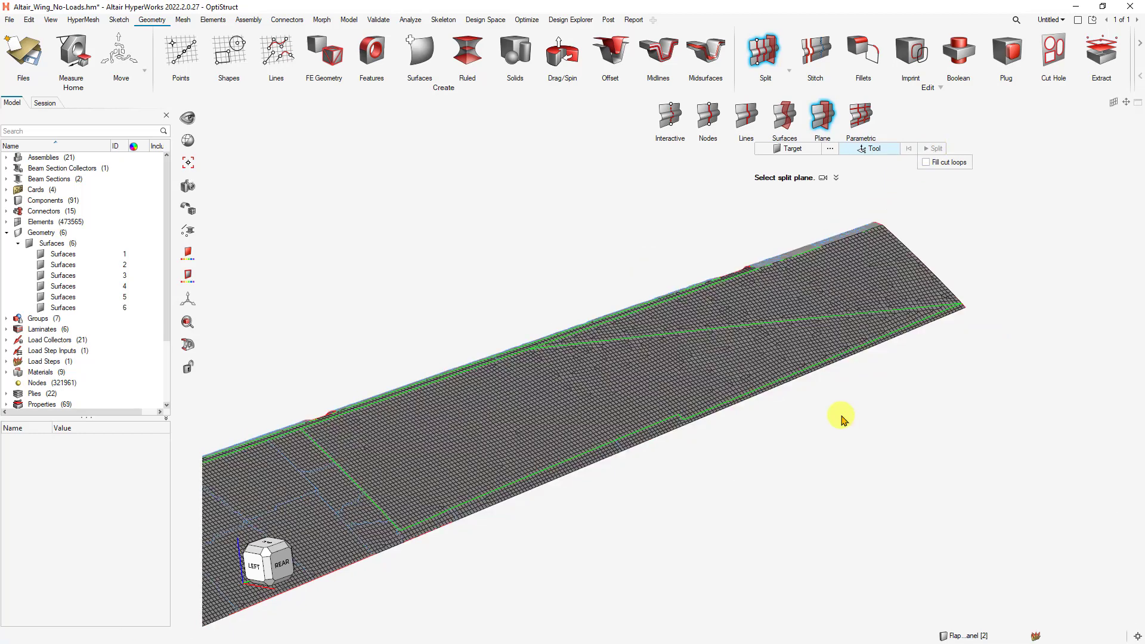
key(Escape)
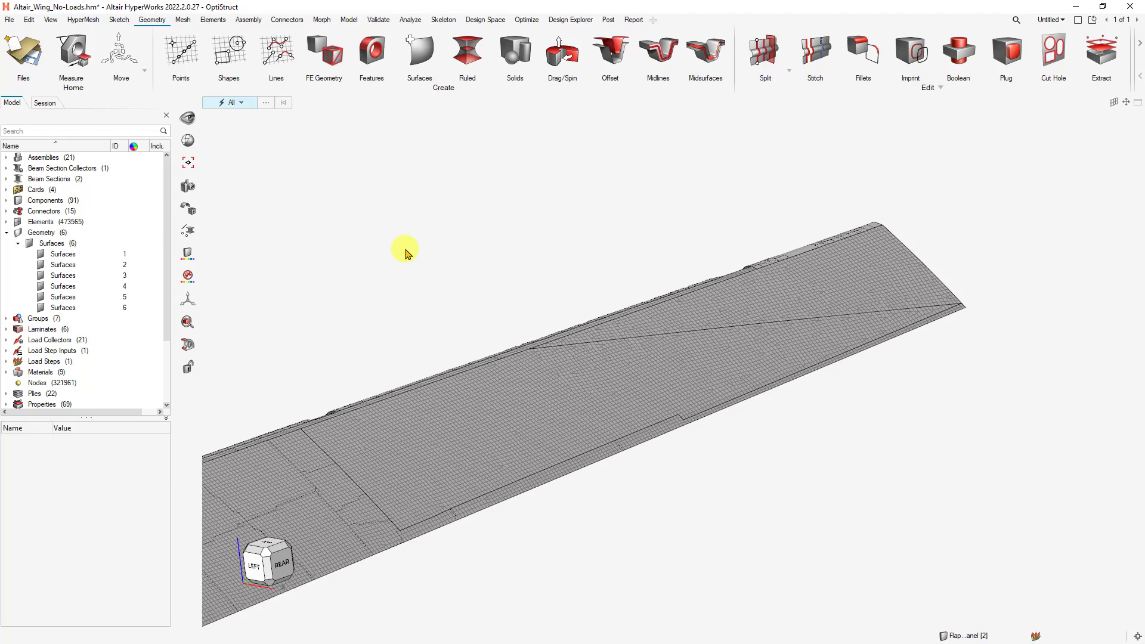
Copy and paste the triangular surface at the flap's outer end and move the copy about 299 along Z.
scroll(547, 220, down, 3)
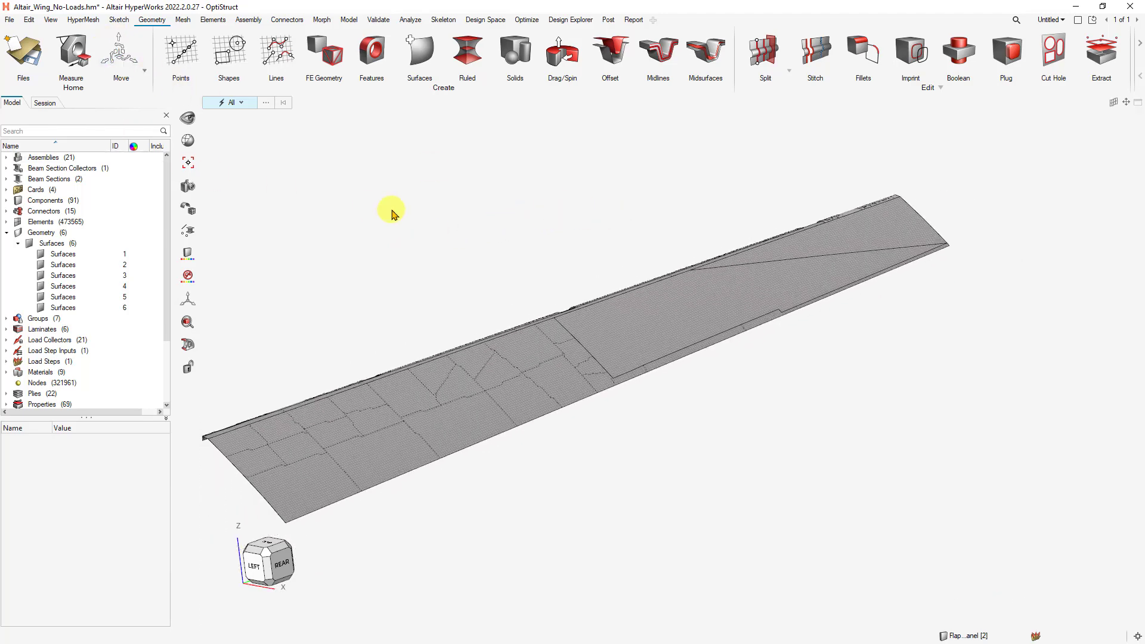
click(831, 239)
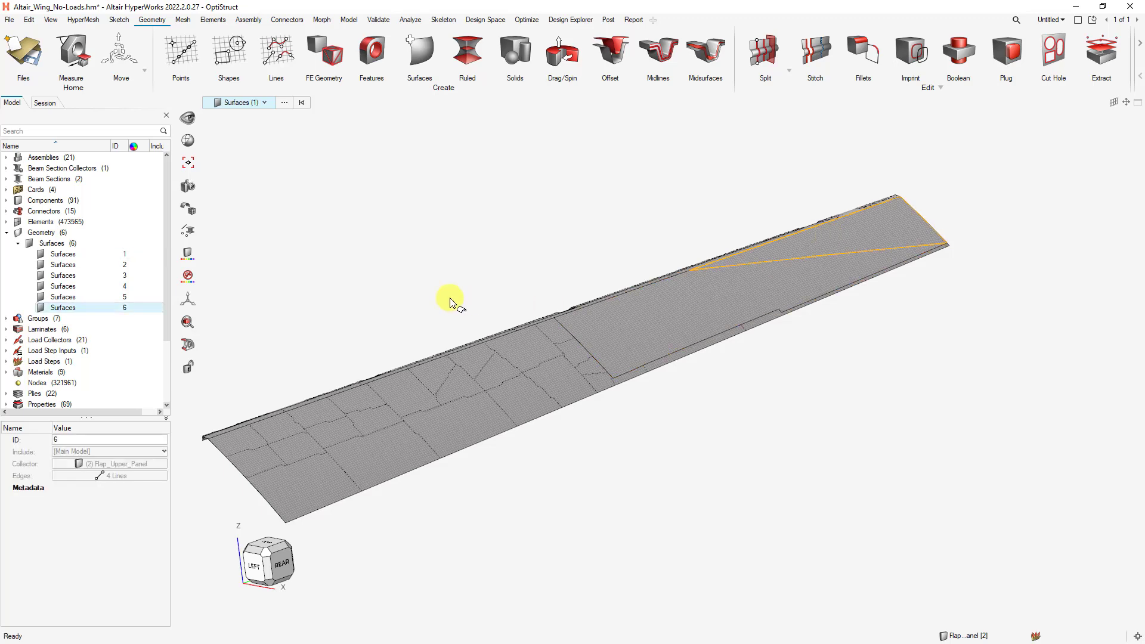
key(ctrl+c)
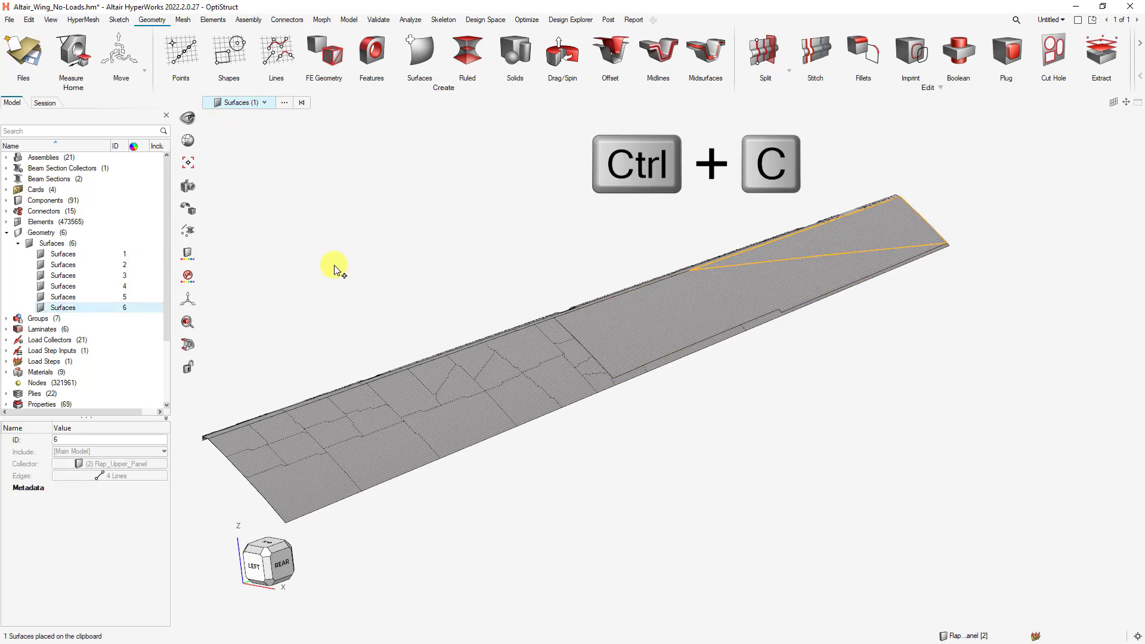
key(ctrl+v)
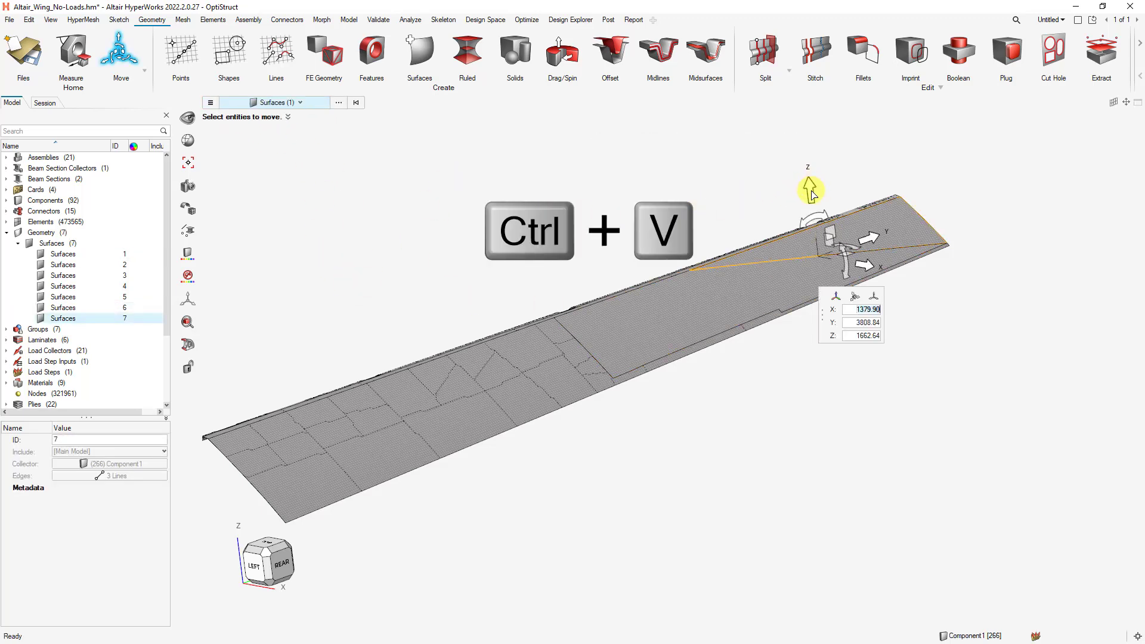
drag(811, 193, 634, 187)
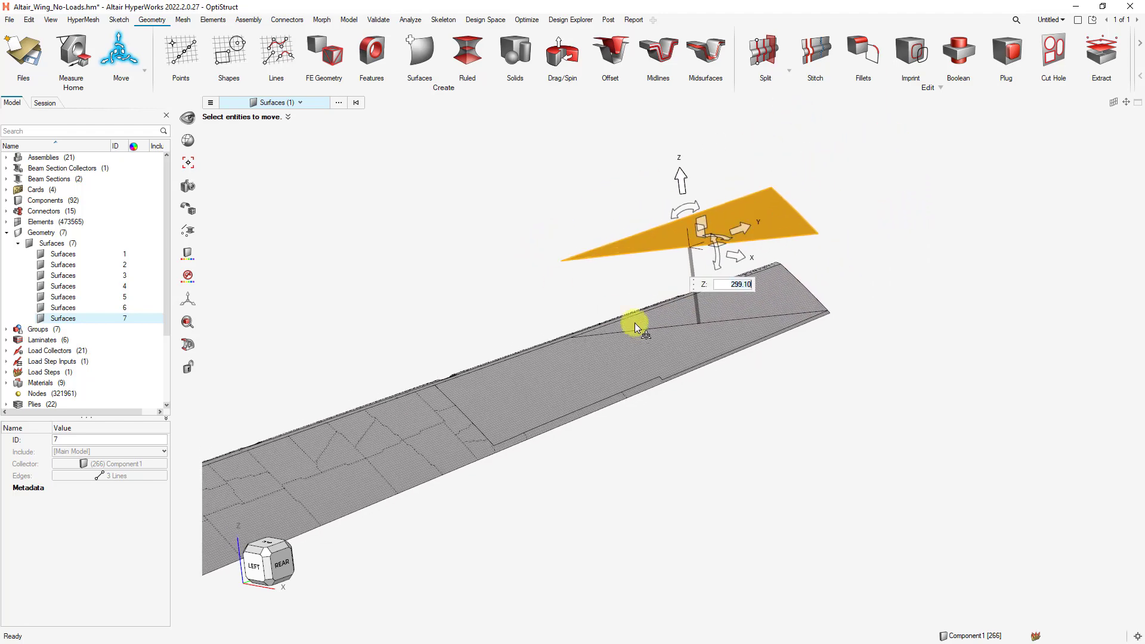
right_drag(636, 327, 723, 327)
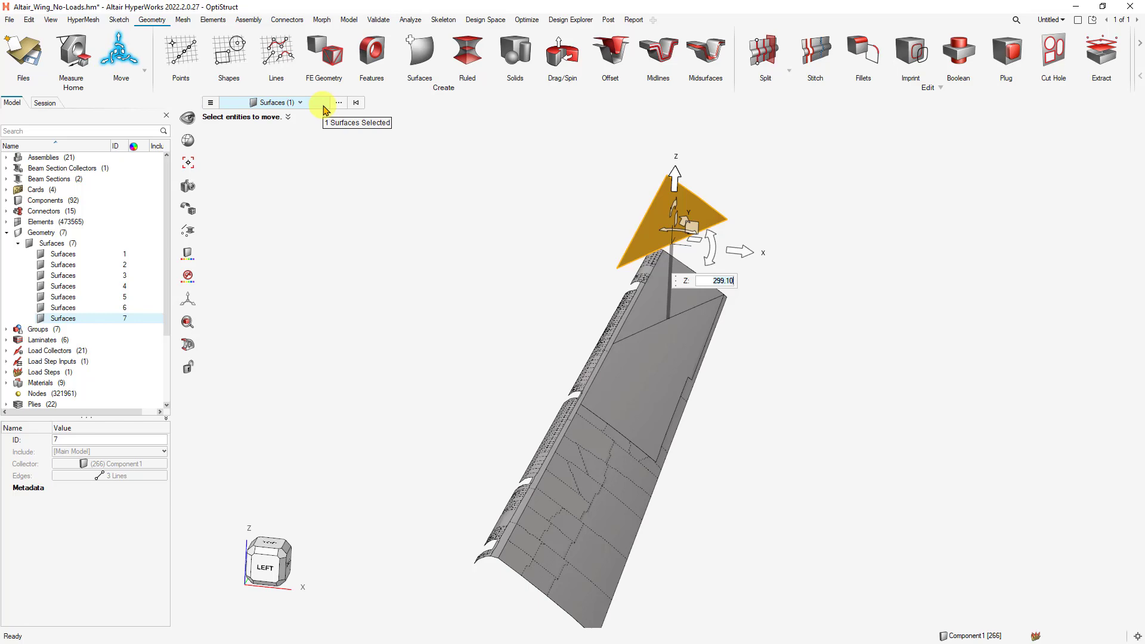
scroll(677, 212, up, 3)
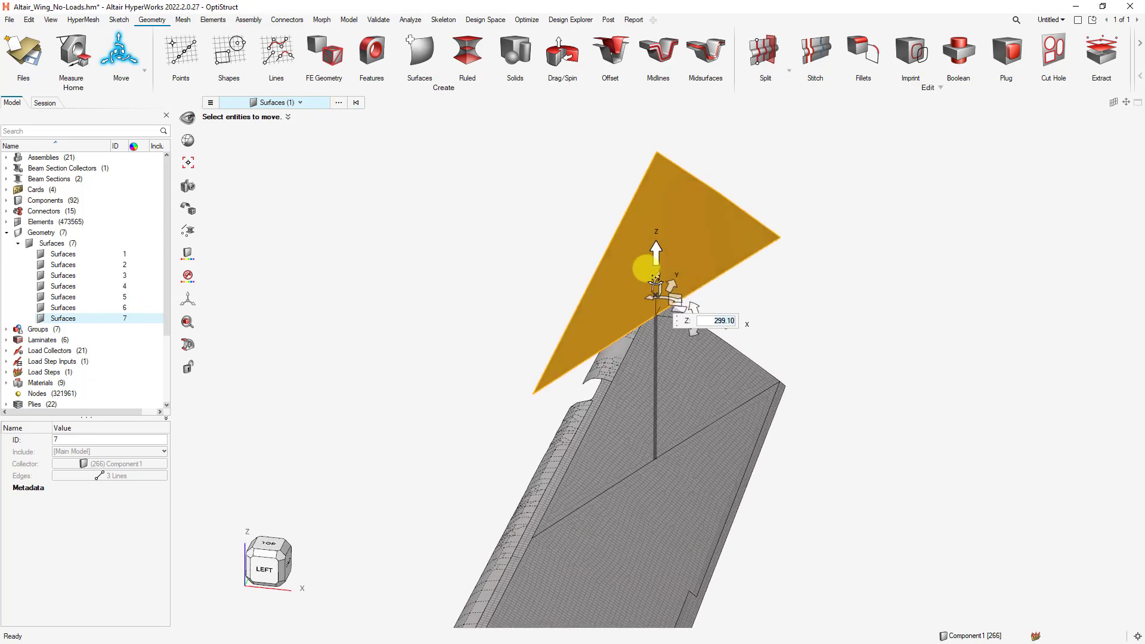
right_drag(654, 279, 604, 249)
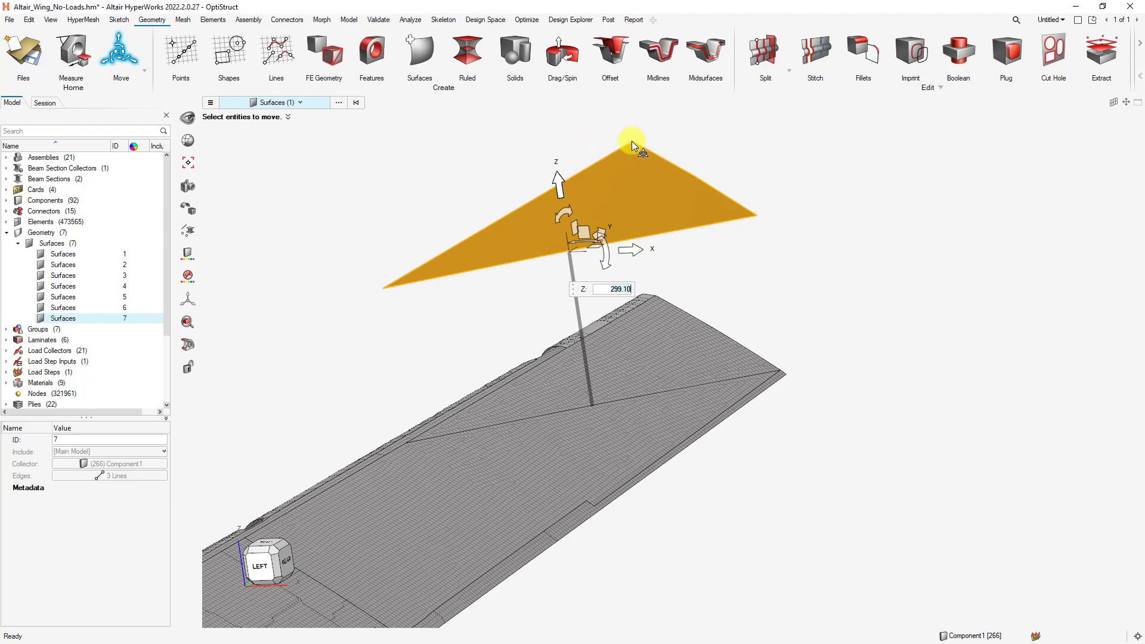
Try relocating the manipulator on the raised surface copy and rotating the copy.
key(shift)
shift+drag(572, 258, 615, 106)
key(Escape)
Undo the rotation, move and duplication of the surface copy, and clear the surface selection.
key(ctrl+z)
key(ctrl+z)
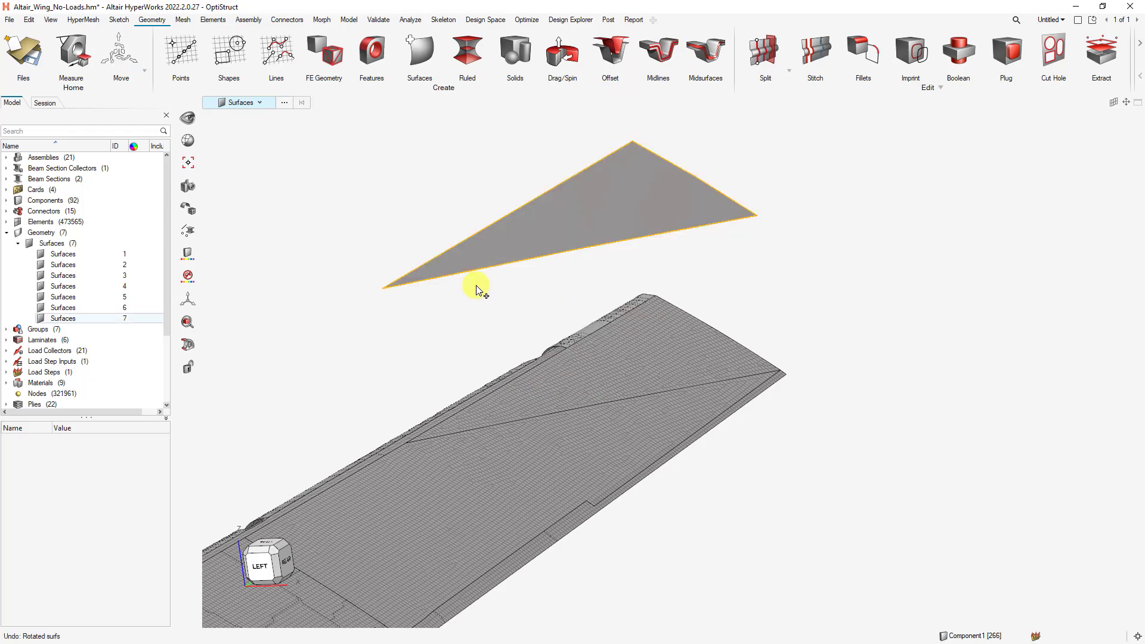
middle_drag(455, 281, 646, 258)
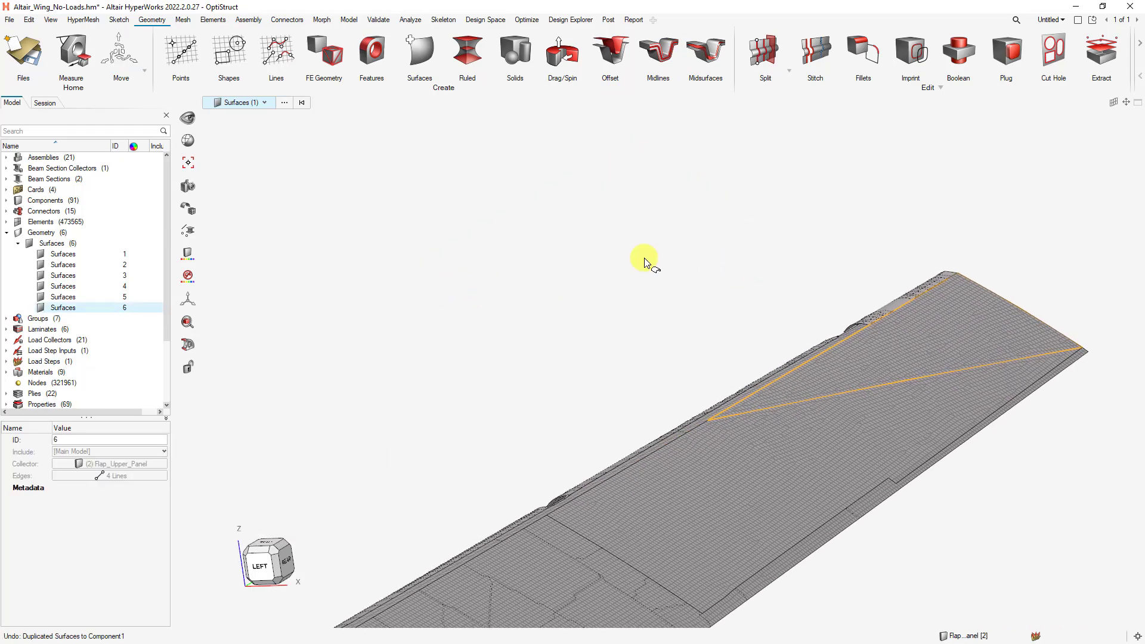
click(332, 498)
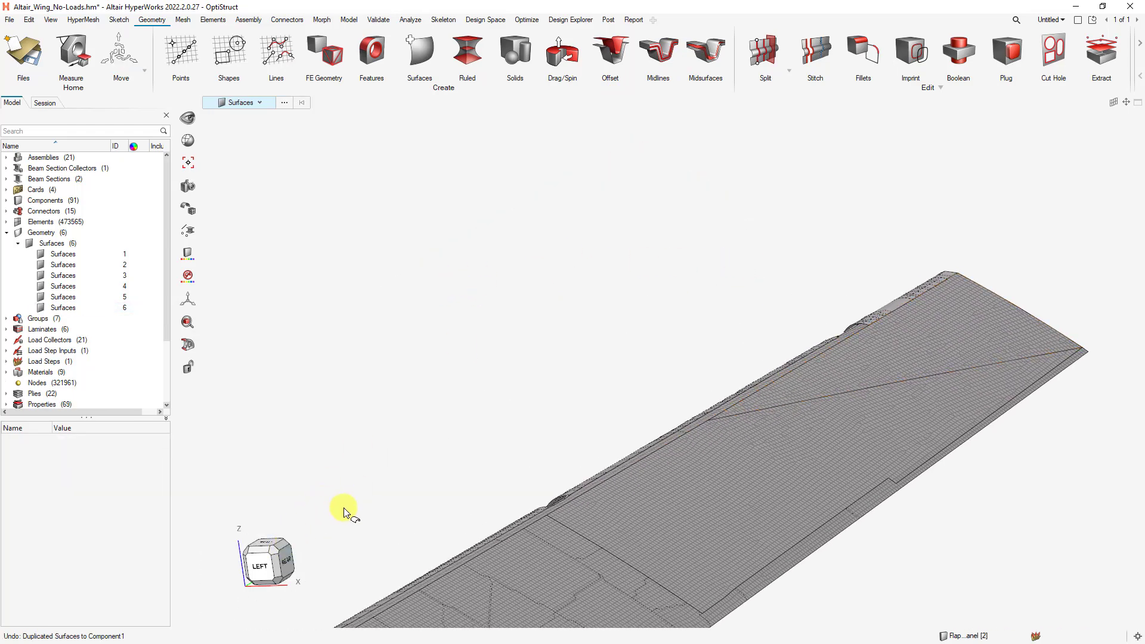
Show the entire wing model again and restore its isometric view.
key(a)
click(274, 549)
key(a)
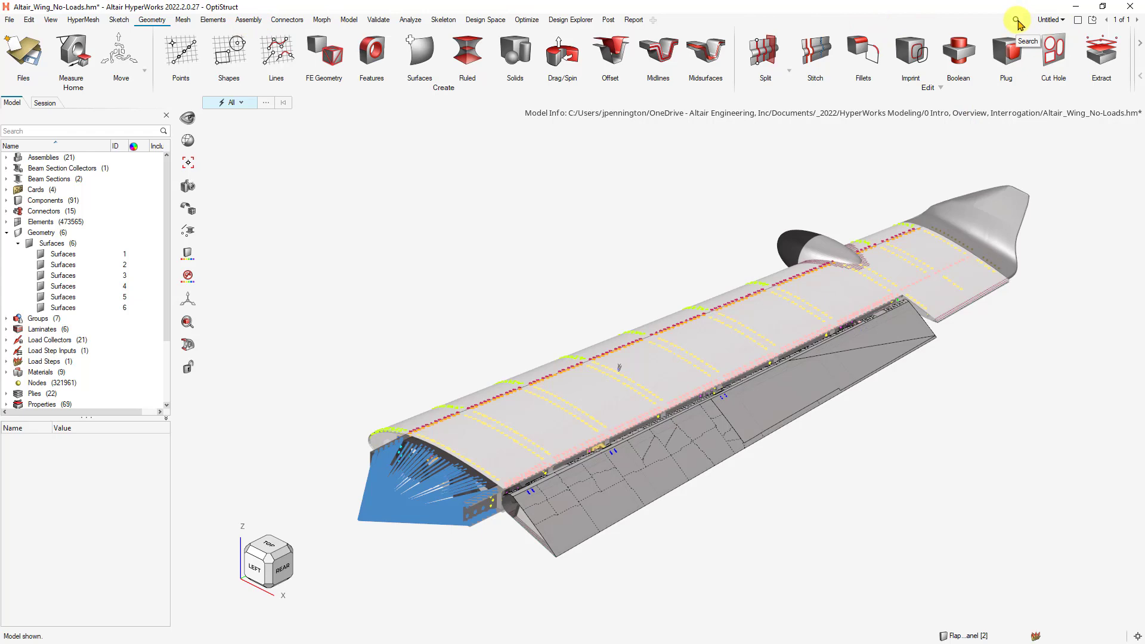
Search the available tools for "faces", browse the matching entries, and close the search.
key(ctrl+f)
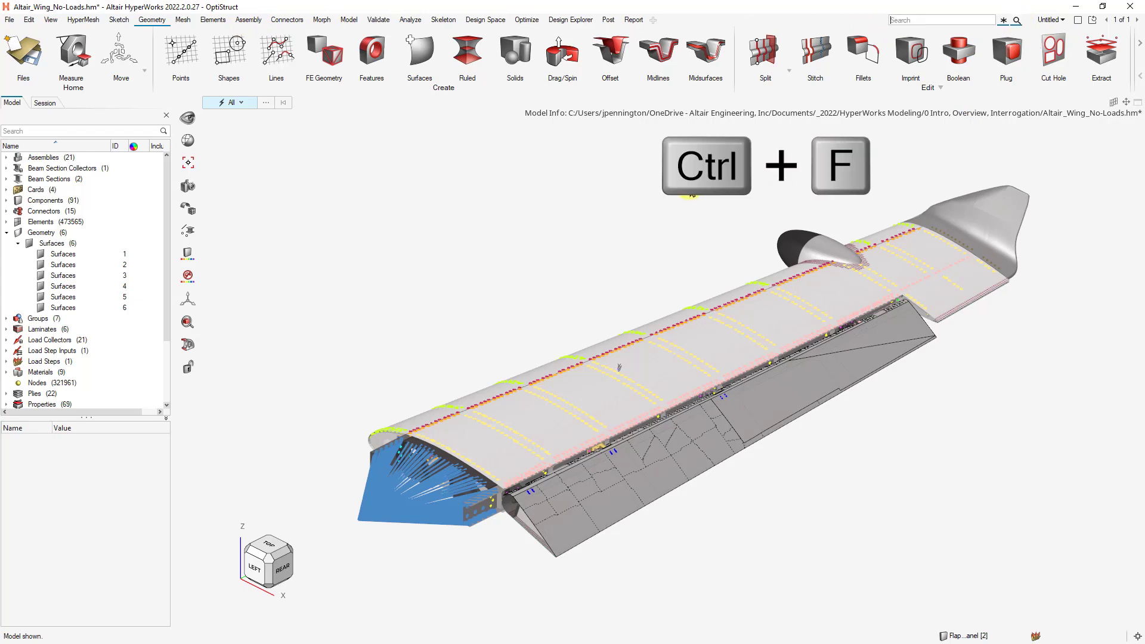
text(faces)
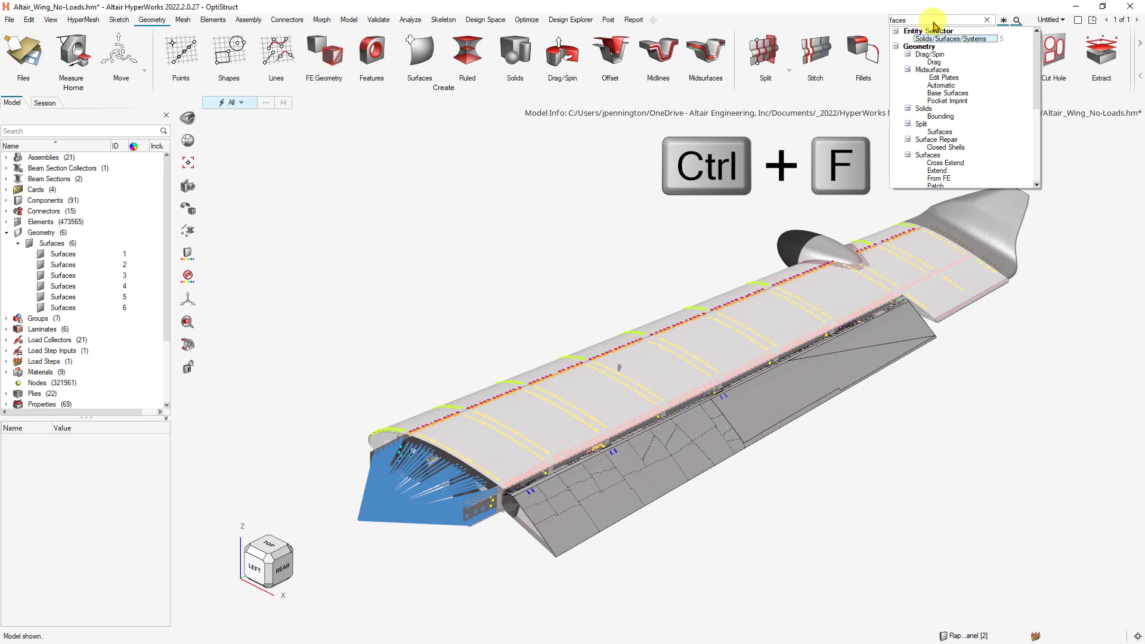
drag(1037, 57, 1037, 122)
key(Escape)
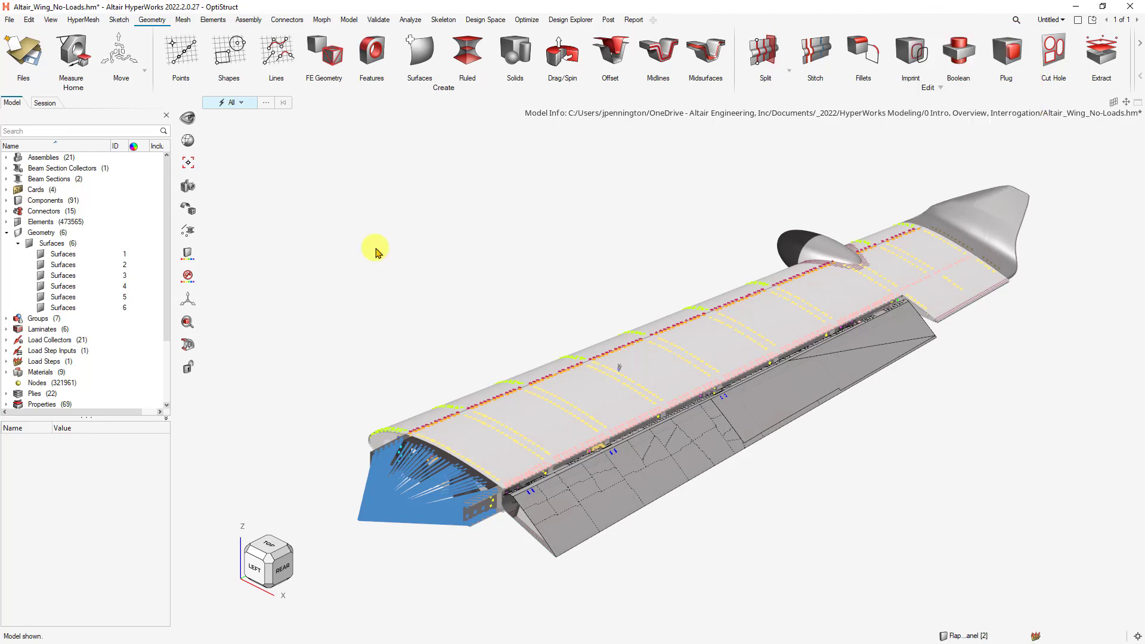
Look through the batchmesh parameter files available to the Parameter Editor, and close the editor without loading one.
click(183, 21)
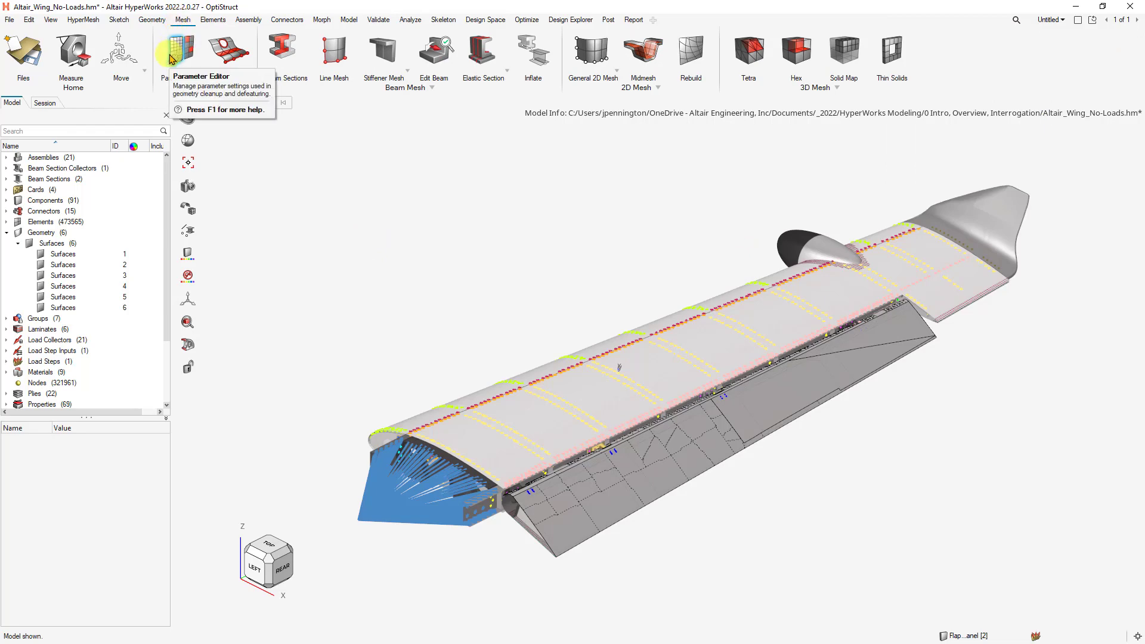
click(179, 47)
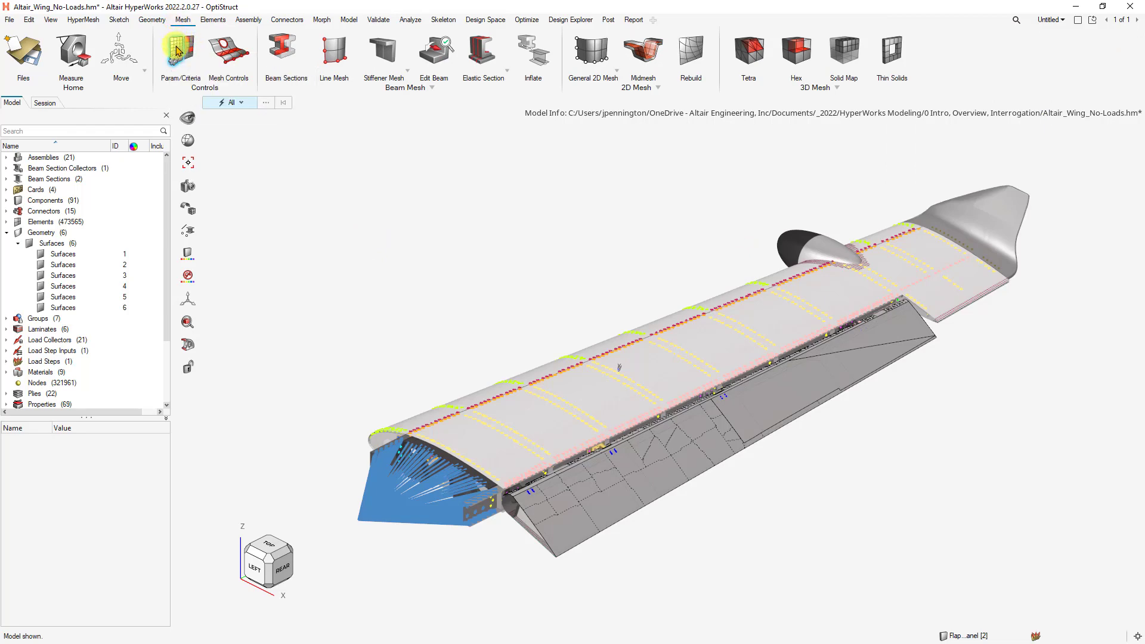
click(216, 123)
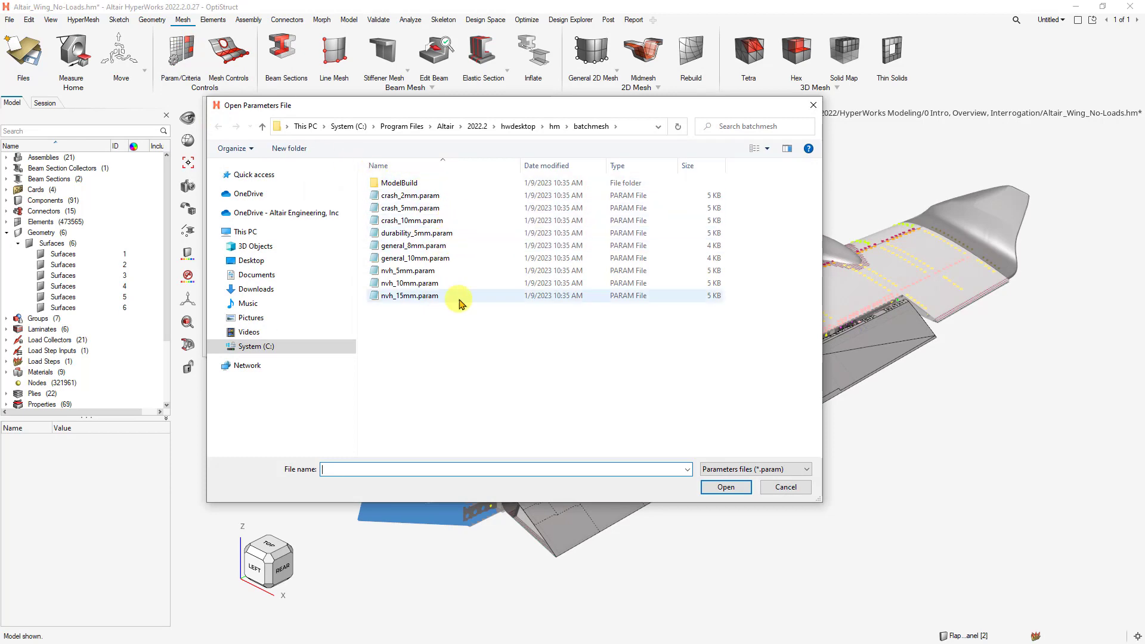
click(790, 487)
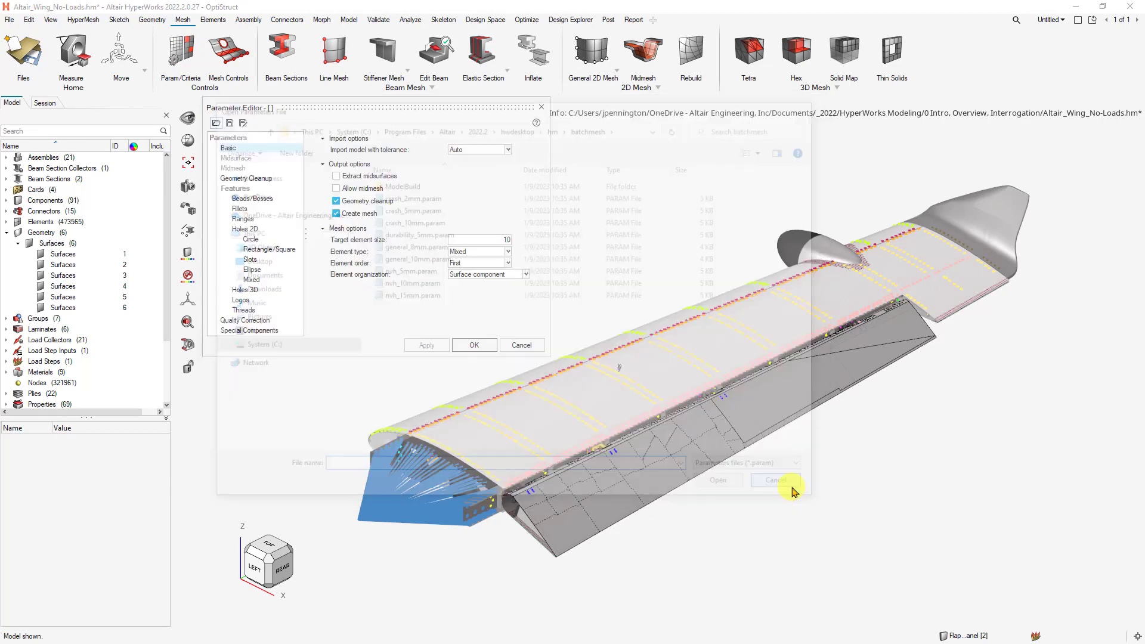
click(521, 346)
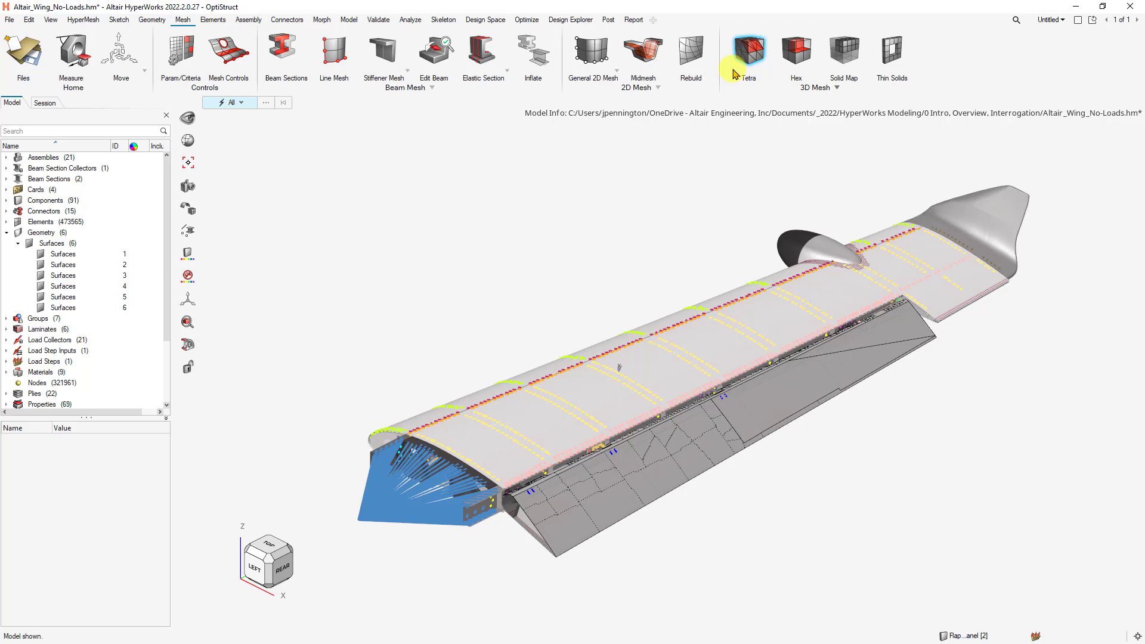
click(287, 20)
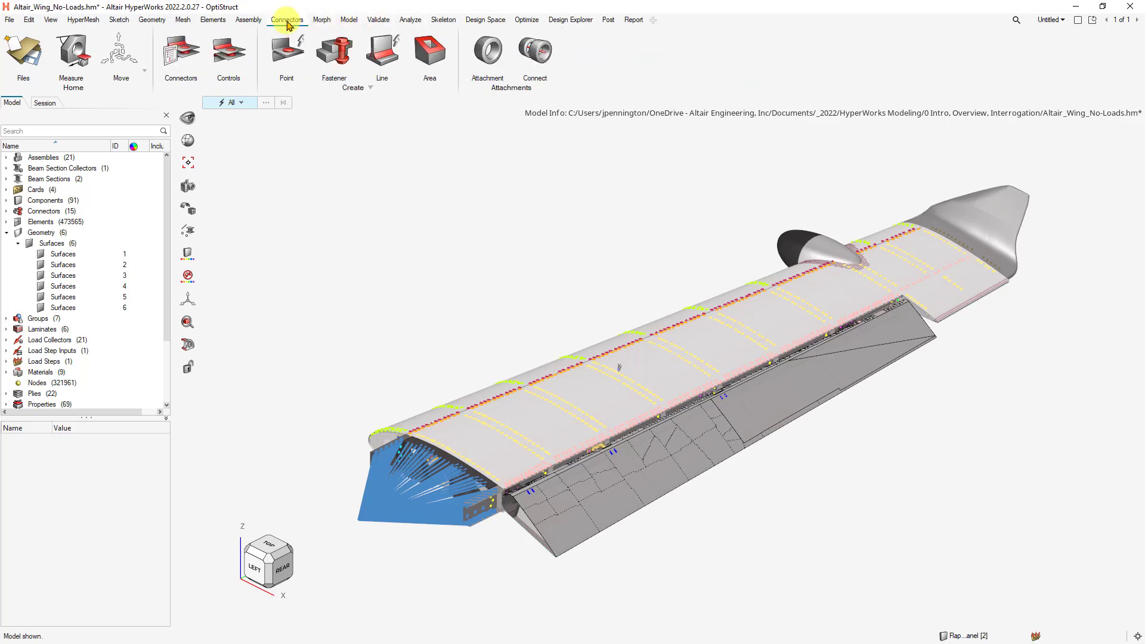
click(183, 20)
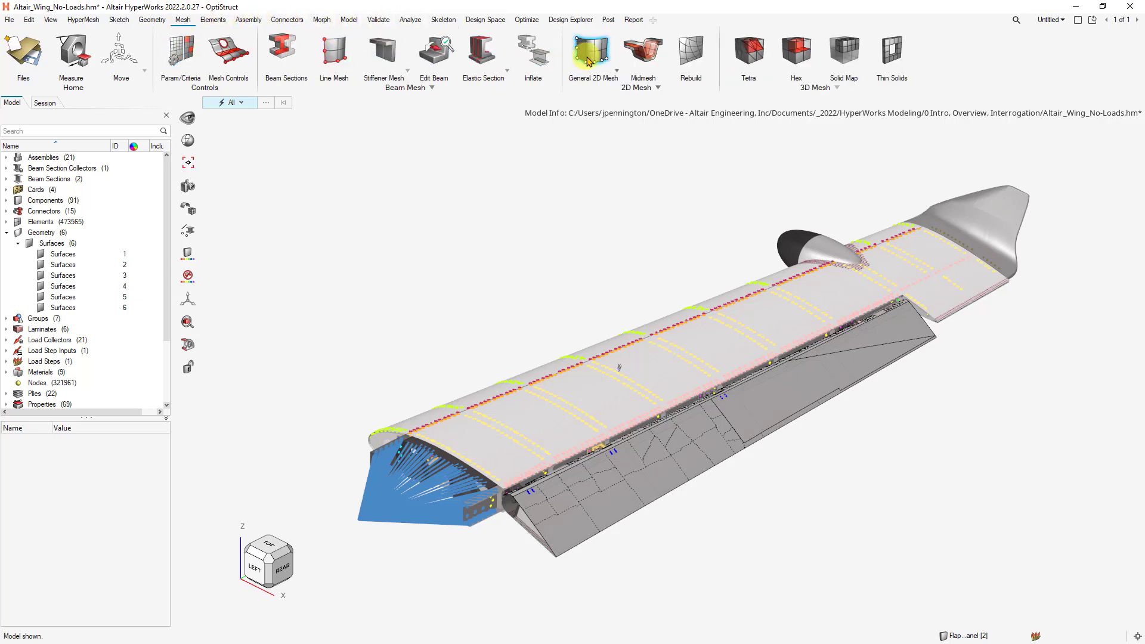
click(617, 70)
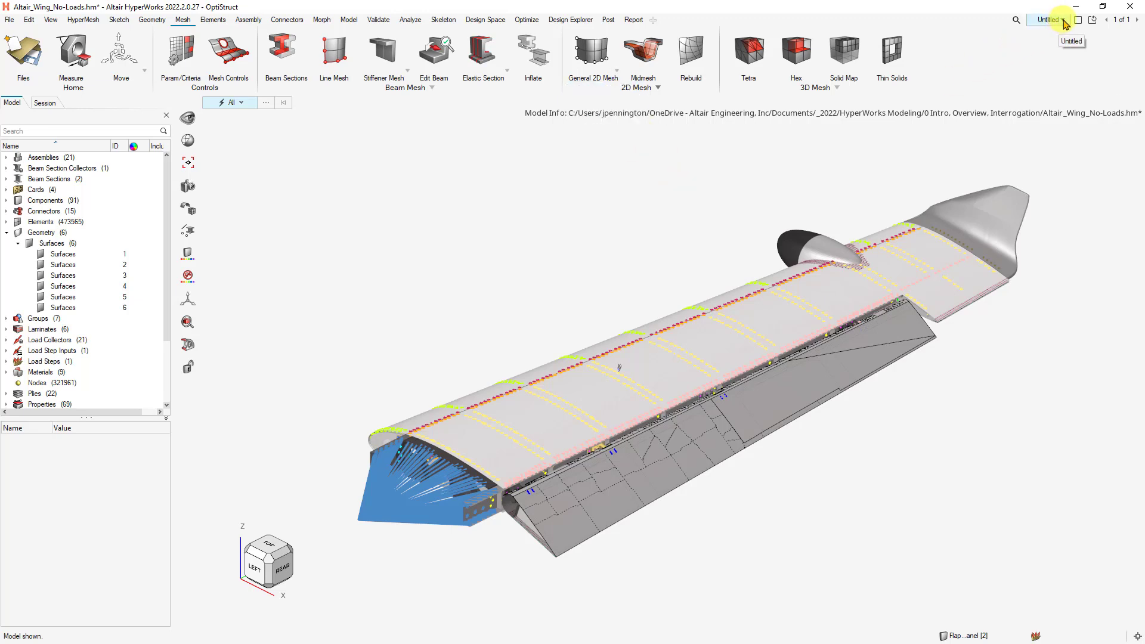
Divide the page into two side-by-side windows and add a second page with the HyperView client.
click(1078, 20)
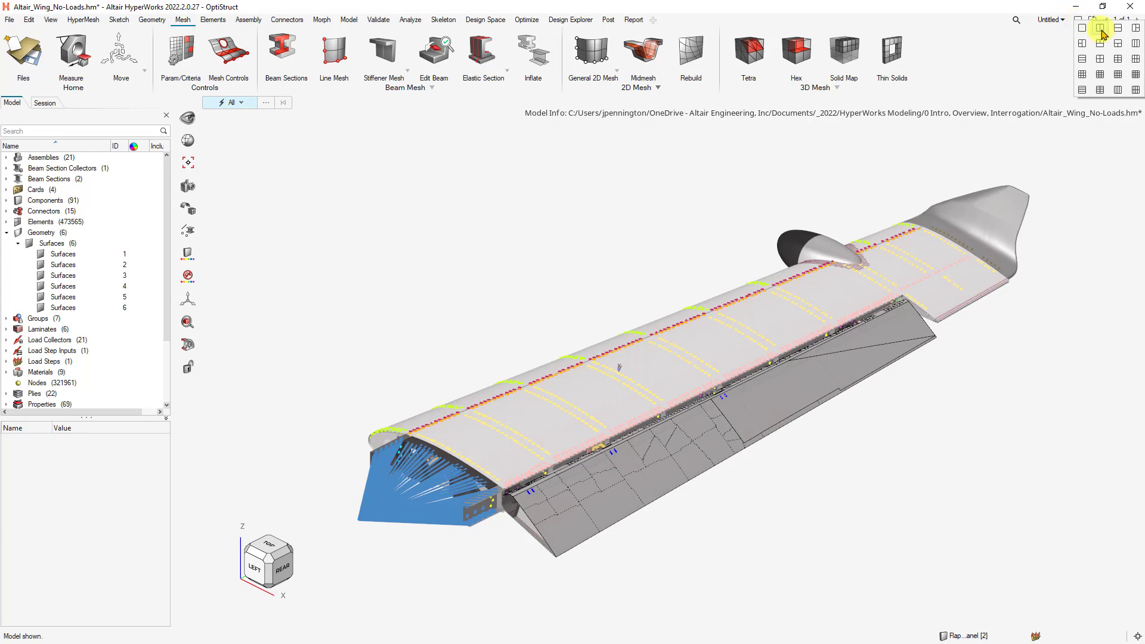
click(1100, 29)
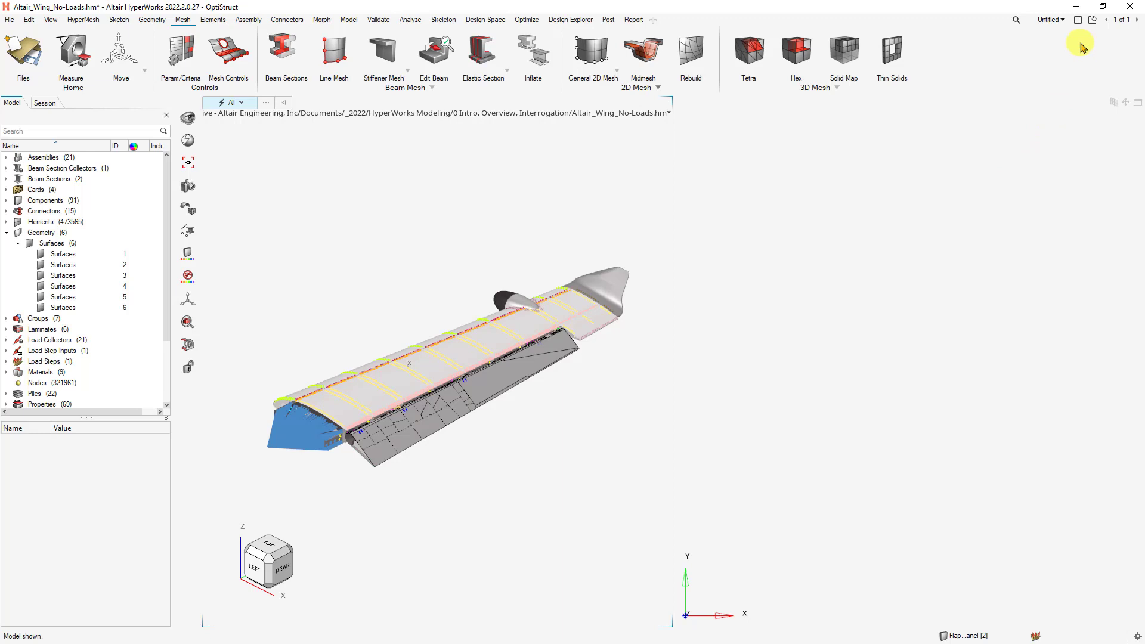
click(1062, 20)
click(982, 34)
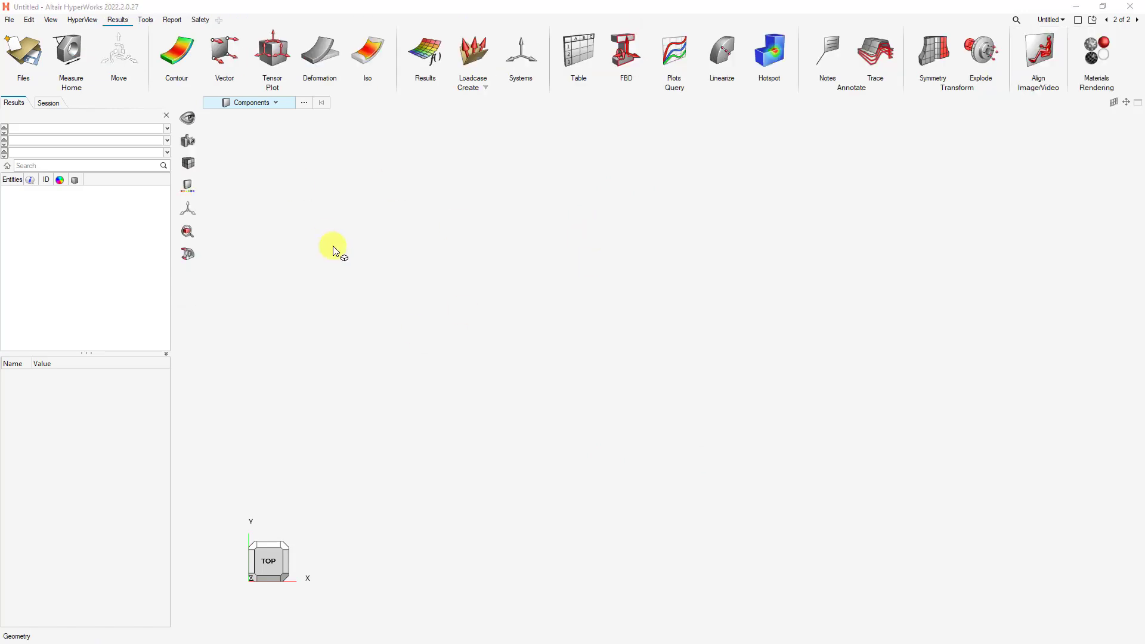
Return to the first page with the wing model and open a docked window below the graphics area.
click(1136, 20)
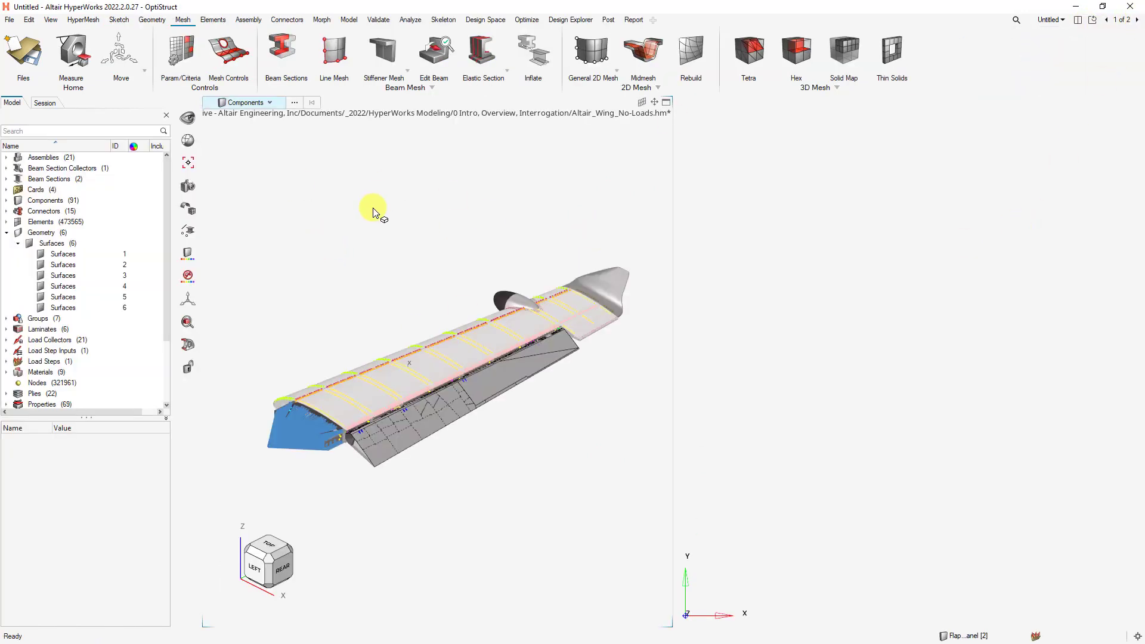
click(50, 20)
click(79, 162)
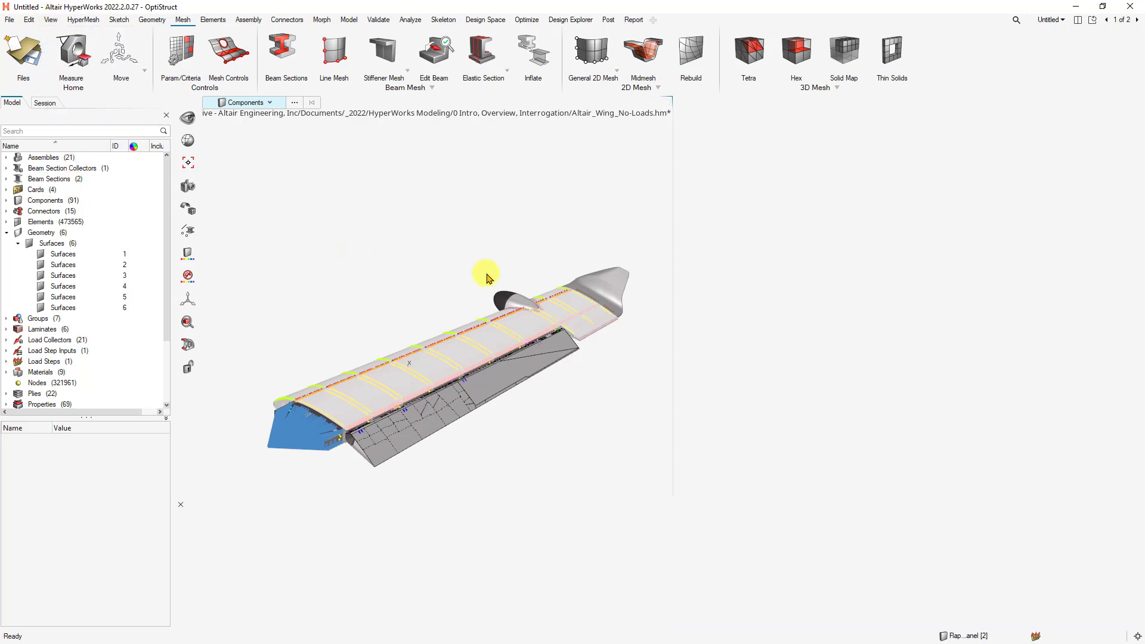